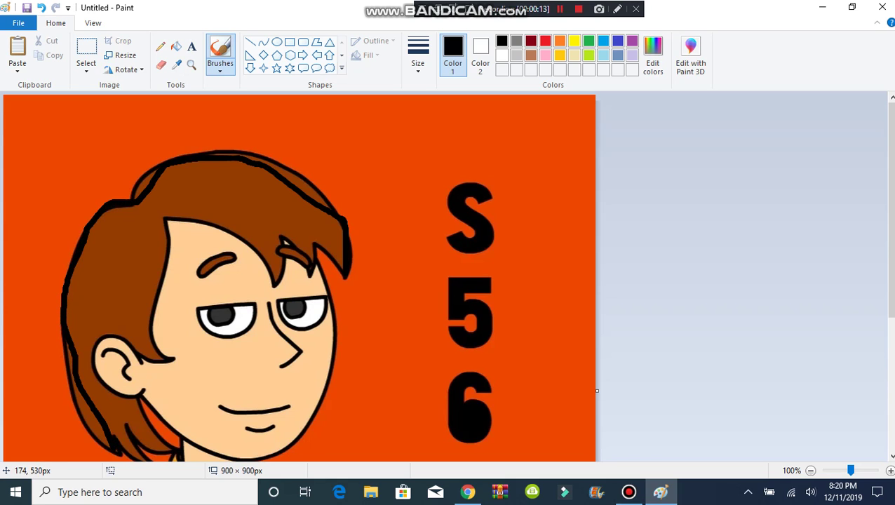
- Trace the lower hair strands, the hairline beside the face and the ear with the black brush
{"action": "scroll", "coordinate": [592, 260], "scroll_direction": "down", "scroll_amount": 3}
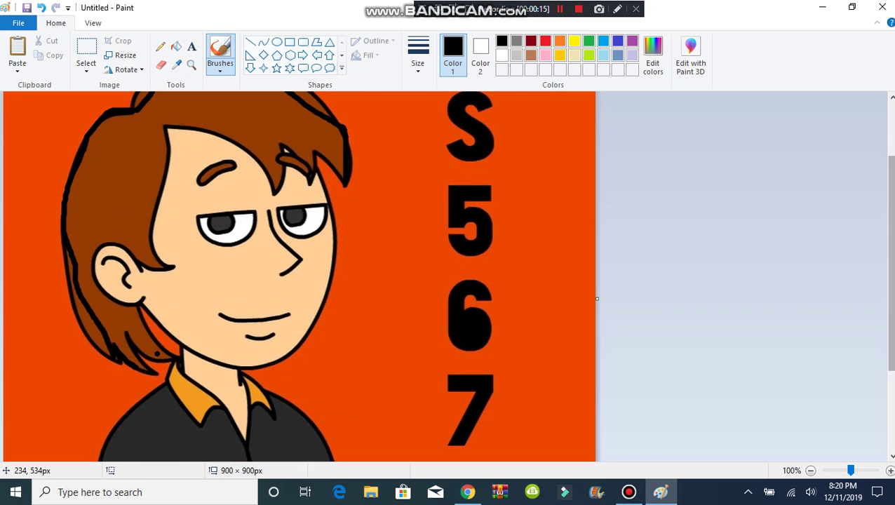
{"action": "mouse_move", "coordinate": [145, 351]}
{"action": "left_mouse_down"}
{"action": "mouse_move", "coordinate": [177, 353]}
{"action": "mouse_move", "coordinate": [143, 294]}
{"action": "left_mouse_up"}
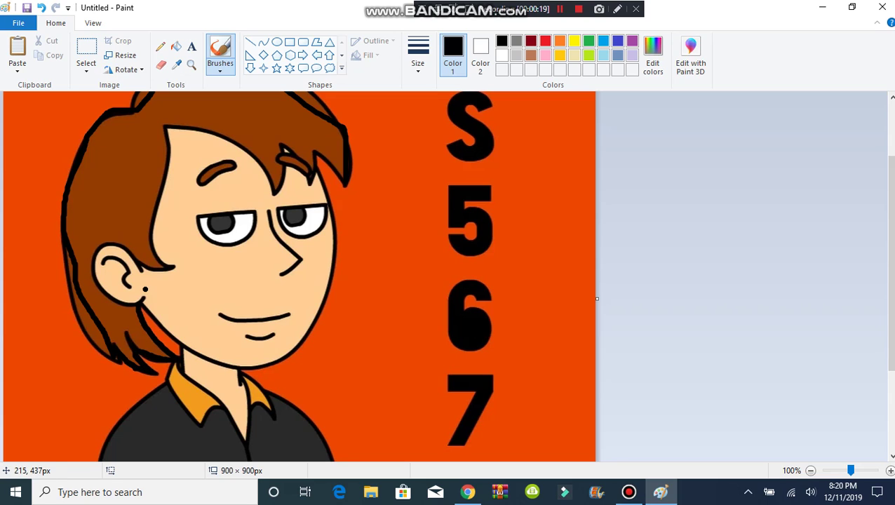
{"action": "mouse_move", "coordinate": [161, 127]}
{"action": "left_mouse_down"}
{"action": "mouse_move", "coordinate": [167, 202]}
{"action": "mouse_move", "coordinate": [154, 236]}
{"action": "mouse_move", "coordinate": [172, 264]}
{"action": "mouse_move", "coordinate": [141, 273]}
{"action": "mouse_move", "coordinate": [109, 246]}
{"action": "mouse_move", "coordinate": [105, 284]}
{"action": "mouse_move", "coordinate": [130, 300]}
{"action": "left_mouse_up"}
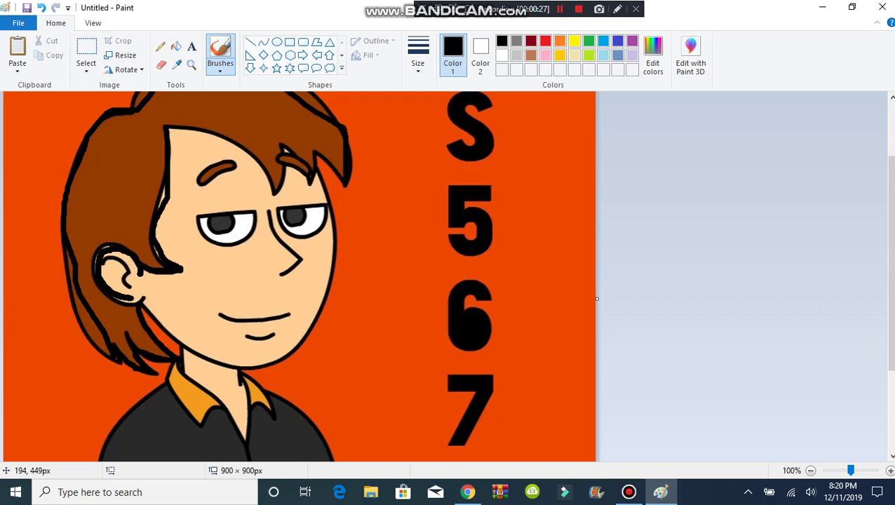
{"action": "key", "text": "ctrl+z"}
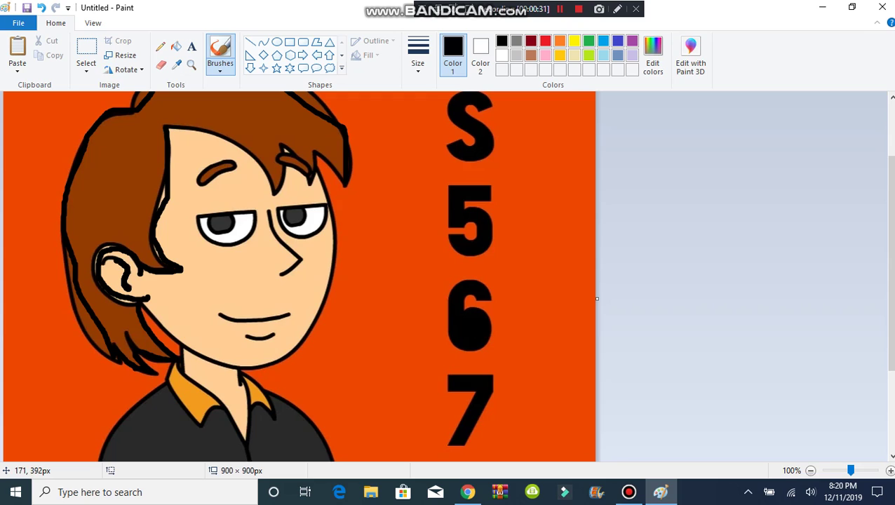
{"action": "key", "text": "ctrl+z"}
- Trace both eyebrows and the jagged hair fringe above the forehead in black
{"action": "left_click_drag", "start_coordinate": [230, 177], "coordinate": [235, 159]}
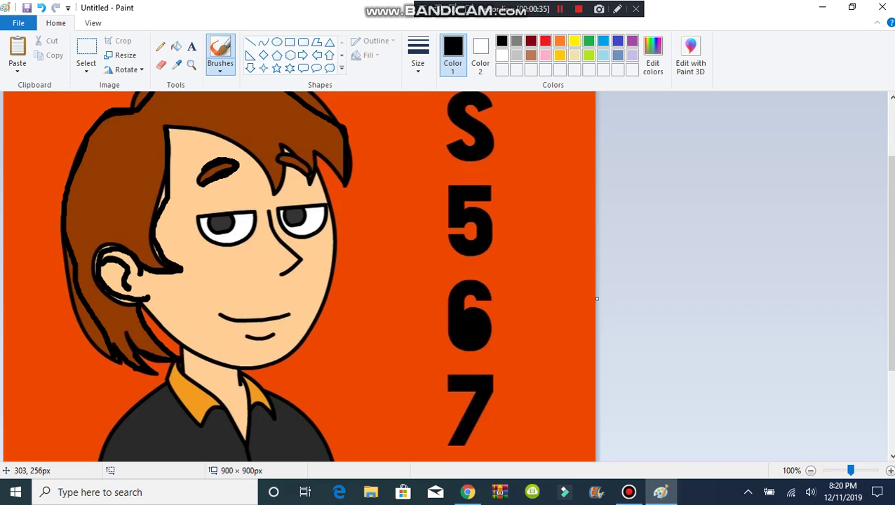
{"action": "key", "text": "ctrl+z"}
{"action": "mouse_move", "coordinate": [306, 175]}
{"action": "left_mouse_down"}
{"action": "mouse_move", "coordinate": [307, 157]}
{"action": "mouse_move", "coordinate": [275, 161]}
{"action": "left_mouse_up"}
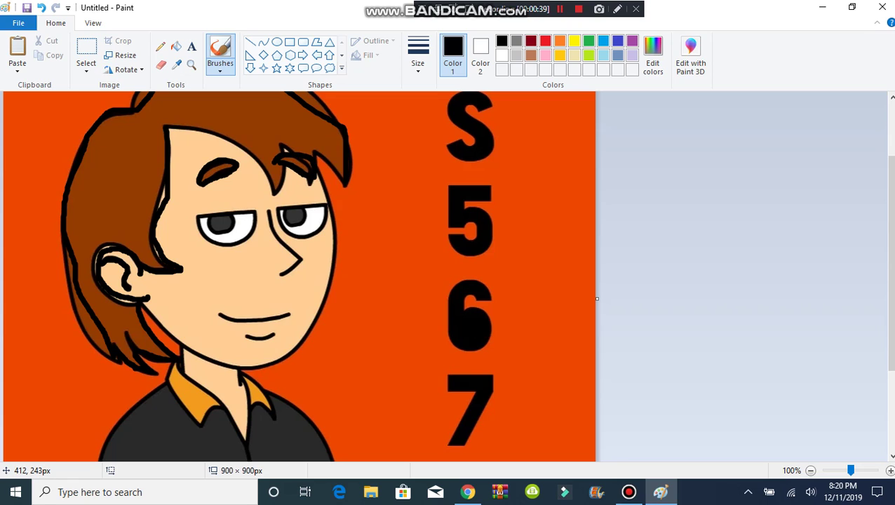
{"action": "mouse_move", "coordinate": [160, 129]}
{"action": "left_mouse_down"}
{"action": "mouse_move", "coordinate": [219, 138]}
{"action": "mouse_move", "coordinate": [271, 187]}
{"action": "mouse_move", "coordinate": [281, 163]}
{"action": "left_mouse_up"}
{"action": "key", "text": "ctrl+z"}
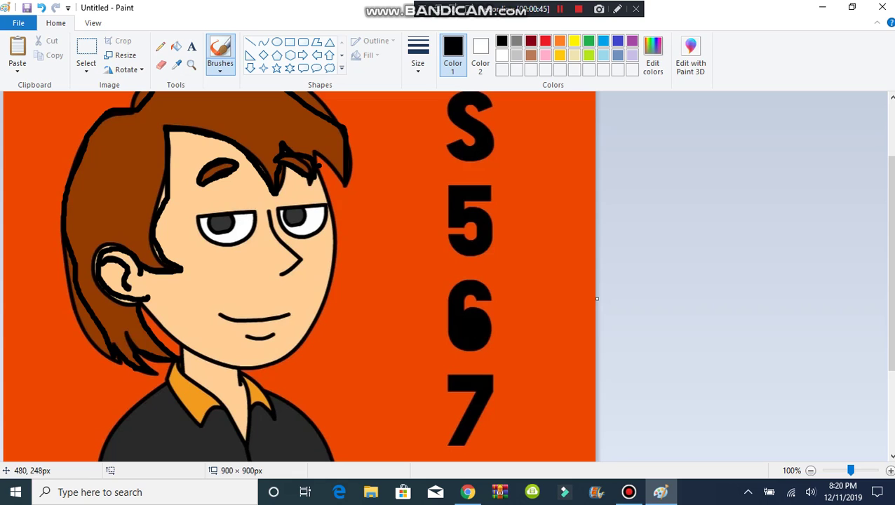
{"action": "left_click_drag", "start_coordinate": [344, 176], "coordinate": [317, 151]}
- Trace the outlines and pupils of both eyes in black
{"action": "mouse_move", "coordinate": [210, 214]}
{"action": "left_mouse_down"}
{"action": "mouse_move", "coordinate": [251, 215]}
{"action": "mouse_move", "coordinate": [256, 226]}
{"action": "mouse_move", "coordinate": [223, 245]}
{"action": "mouse_move", "coordinate": [201, 223]}
{"action": "left_mouse_up"}
{"action": "key", "text": "ctrl+z"}
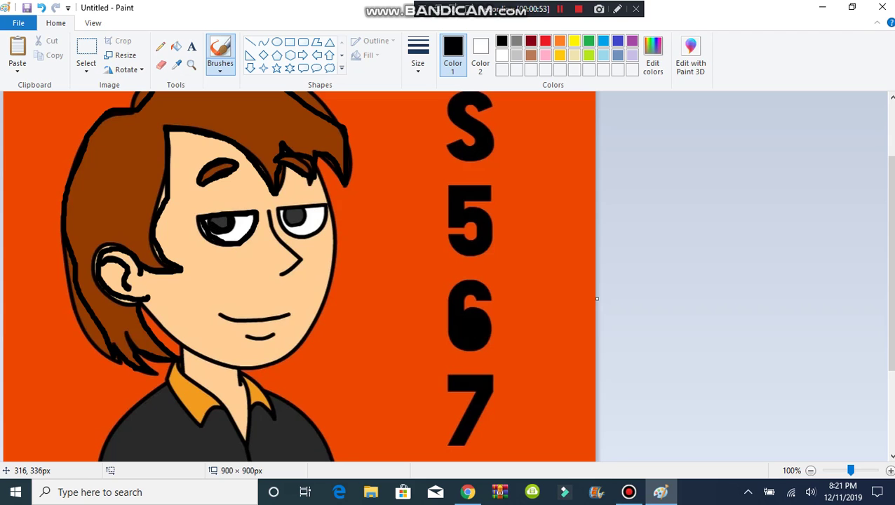
{"action": "mouse_move", "coordinate": [276, 205]}
{"action": "left_mouse_down"}
{"action": "mouse_move", "coordinate": [319, 201]}
{"action": "mouse_move", "coordinate": [326, 221]}
{"action": "mouse_move", "coordinate": [306, 233]}
{"action": "mouse_move", "coordinate": [282, 219]}
{"action": "left_mouse_up"}
{"action": "key", "text": "ctrl+z"}
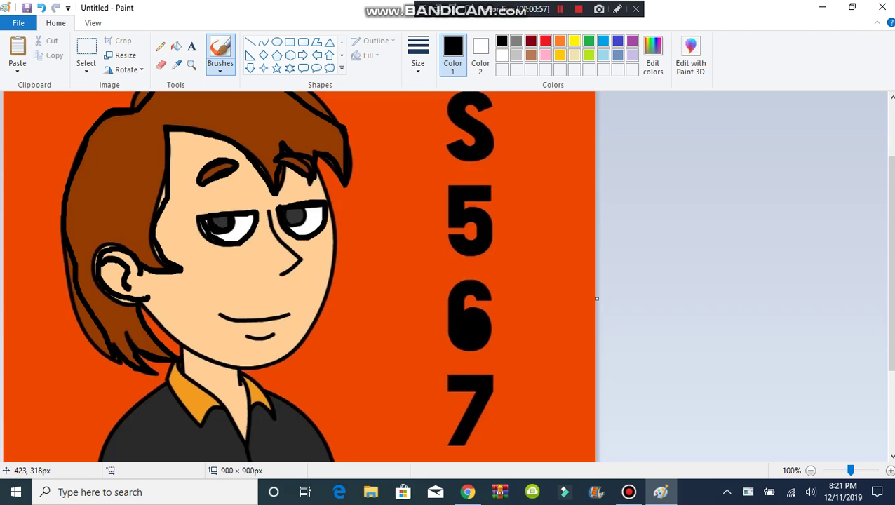
- Trace the nose, the mouth and the short line below the mouth in black
{"action": "mouse_move", "coordinate": [271, 208]}
{"action": "left_mouse_down"}
{"action": "mouse_move", "coordinate": [295, 249]}
{"action": "mouse_move", "coordinate": [294, 273]}
{"action": "left_mouse_up"}
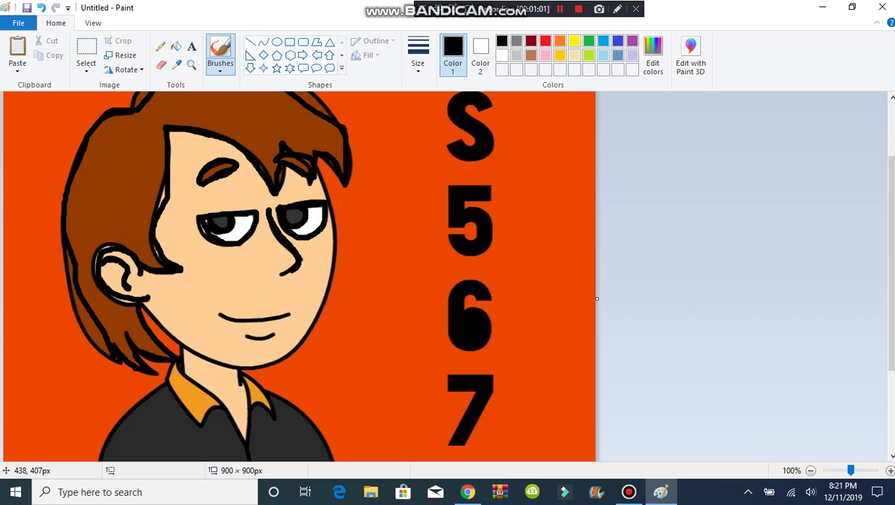
{"action": "left_click", "coordinate": [218, 329]}
{"action": "mouse_move", "coordinate": [216, 313]}
{"action": "left_mouse_down"}
{"action": "mouse_move", "coordinate": [240, 325]}
{"action": "mouse_move", "coordinate": [289, 314]}
{"action": "mouse_move", "coordinate": [263, 337]}
{"action": "mouse_move", "coordinate": [239, 338]}
{"action": "mouse_move", "coordinate": [258, 338]}
{"action": "left_mouse_up"}
- Trace the neckline, the collar's right half and the character's right-hand shoulder and sleeve in black
{"action": "left_click_drag", "start_coordinate": [891, 260], "coordinate": [891, 341]}
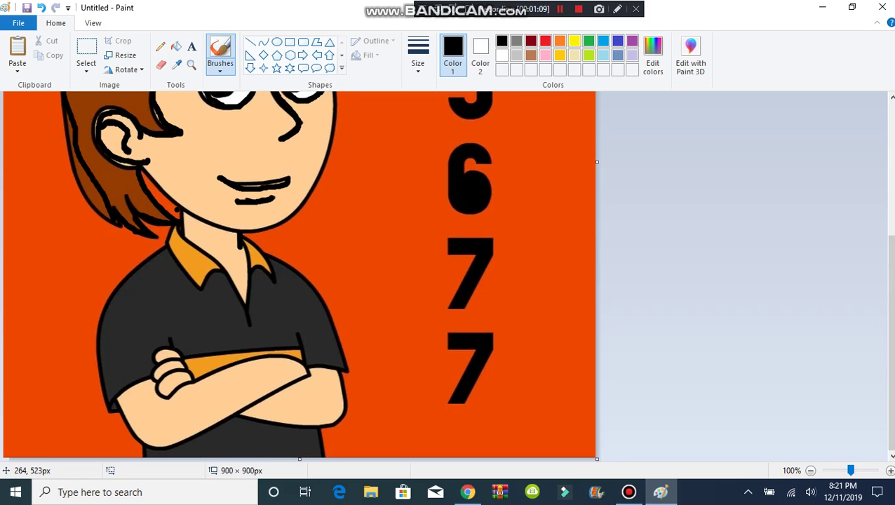
{"action": "left_click_drag", "start_coordinate": [177, 224], "coordinate": [244, 303]}
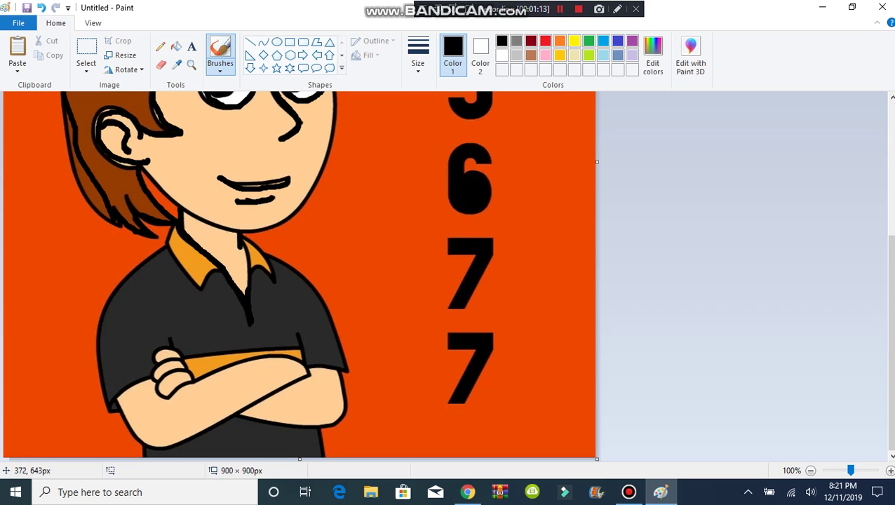
{"action": "left_click_drag", "start_coordinate": [239, 235], "coordinate": [256, 248]}
{"action": "mouse_move", "coordinate": [275, 260]}
{"action": "left_mouse_down"}
{"action": "mouse_move", "coordinate": [346, 318]}
{"action": "mouse_move", "coordinate": [347, 357]}
{"action": "left_mouse_up"}
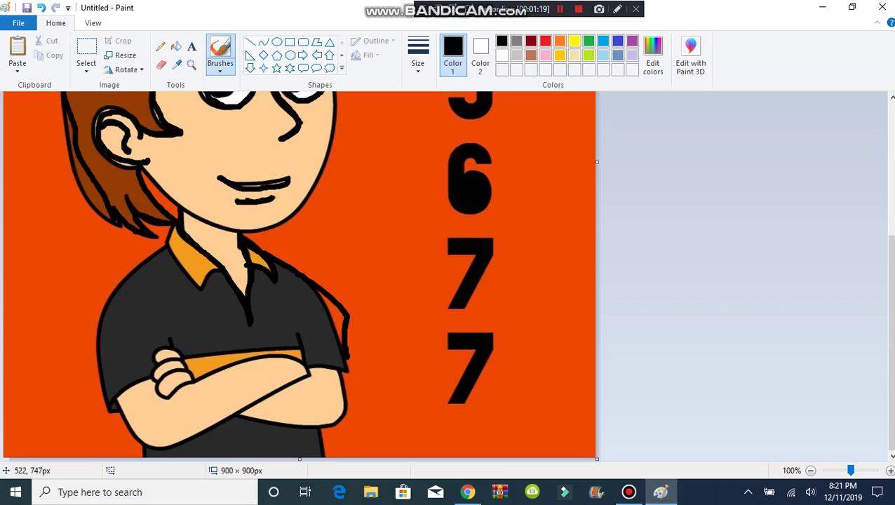
{"action": "key", "text": "ctrl+z"}
{"action": "mouse_move", "coordinate": [274, 256]}
{"action": "left_mouse_down"}
{"action": "mouse_move", "coordinate": [345, 339]}
{"action": "mouse_move", "coordinate": [353, 375]}
{"action": "left_mouse_up"}
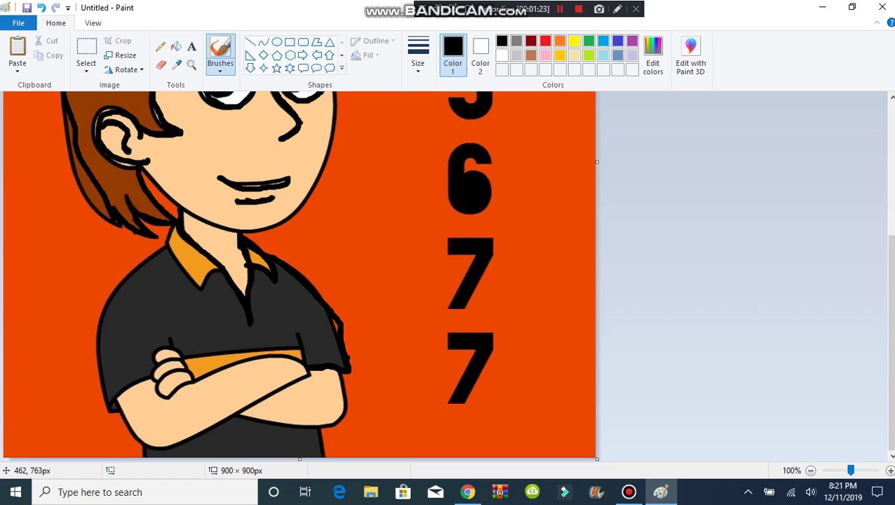
- Trace the chest stripe, the fingers, the collar's left half and the left-hand shoulder and sleeve in black
{"action": "mouse_move", "coordinate": [295, 337]}
{"action": "left_mouse_down"}
{"action": "mouse_move", "coordinate": [305, 371]}
{"action": "mouse_move", "coordinate": [246, 353]}
{"action": "mouse_move", "coordinate": [188, 357]}
{"action": "mouse_move", "coordinate": [160, 348]}
{"action": "left_mouse_up"}
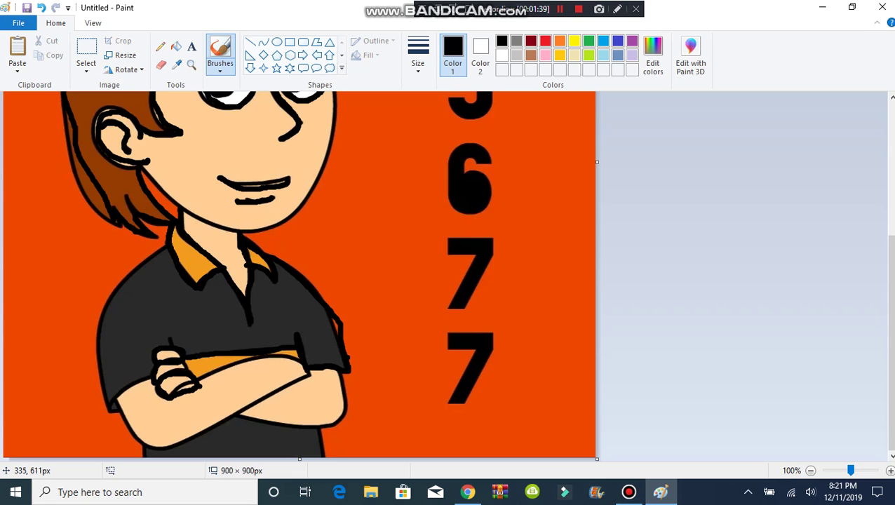
{"action": "mouse_move", "coordinate": [125, 286]}
{"action": "left_mouse_down"}
{"action": "mouse_move", "coordinate": [107, 320]}
{"action": "mouse_move", "coordinate": [115, 394]}
{"action": "left_mouse_up"}
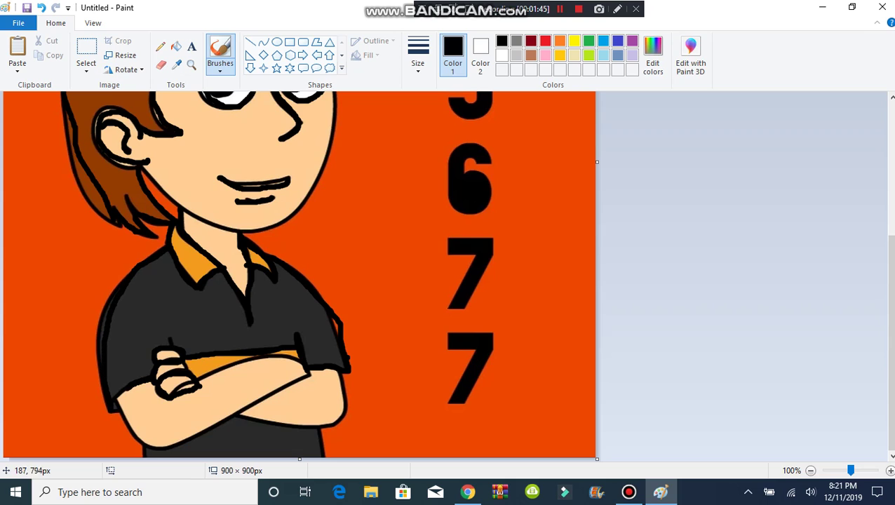
- Trace the crossed arms and the sides of the shirt below them in black
{"action": "mouse_move", "coordinate": [122, 394]}
{"action": "left_mouse_down"}
{"action": "mouse_move", "coordinate": [145, 443]}
{"action": "mouse_move", "coordinate": [162, 448]}
{"action": "mouse_move", "coordinate": [313, 375]}
{"action": "mouse_move", "coordinate": [281, 360]}
{"action": "mouse_move", "coordinate": [217, 366]}
{"action": "left_mouse_up"}
{"action": "key", "text": "ctrl+z"}
{"action": "left_click", "coordinate": [328, 447]}
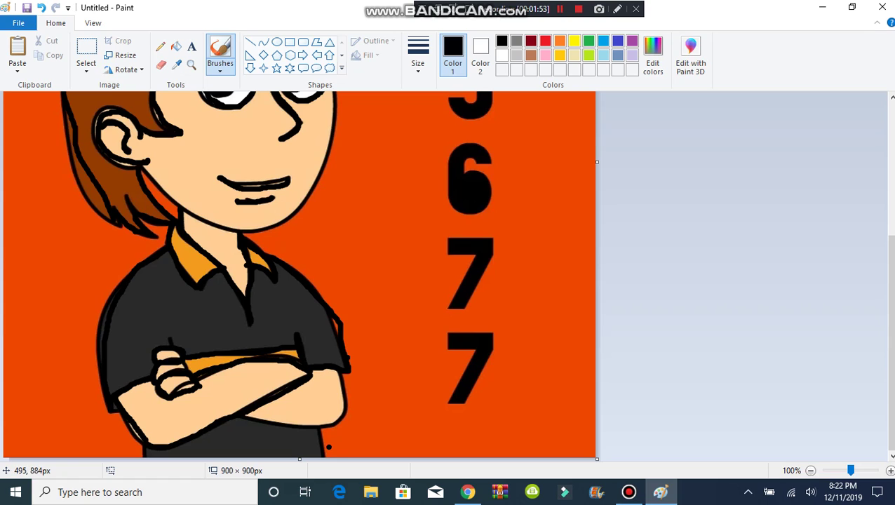
{"action": "mouse_move", "coordinate": [343, 371]}
{"action": "left_mouse_down"}
{"action": "mouse_move", "coordinate": [348, 399]}
{"action": "mouse_move", "coordinate": [307, 425]}
{"action": "mouse_move", "coordinate": [242, 416]}
{"action": "left_mouse_up"}
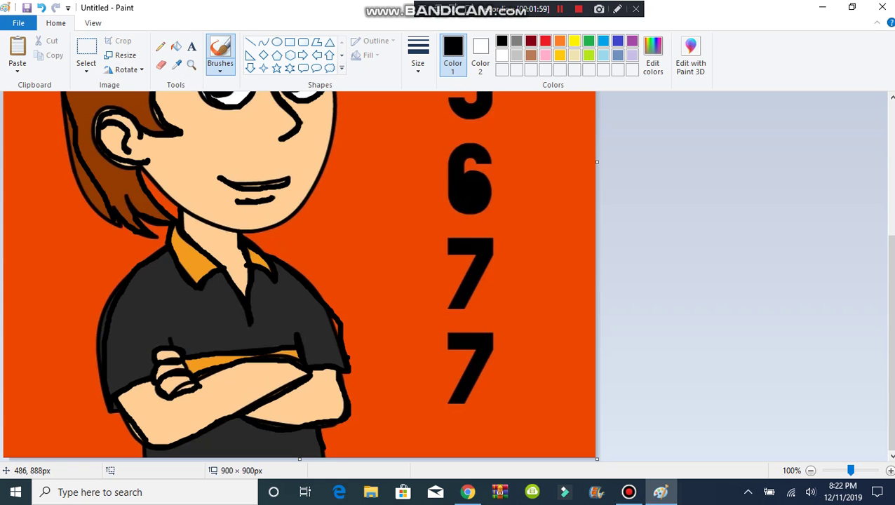
{"action": "left_click", "coordinate": [156, 439]}
- Select the whole picture and invert its colors
{"action": "left_click_drag", "start_coordinate": [890, 336], "coordinate": [891, 238]}
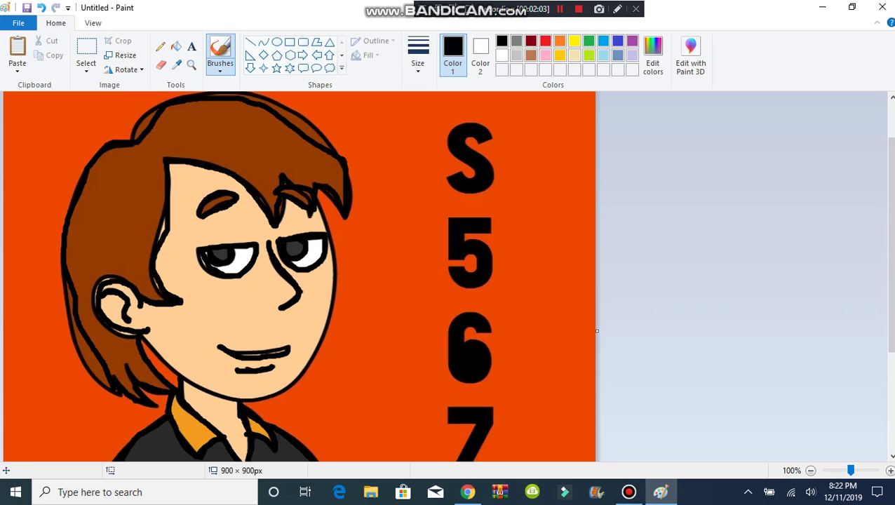
{"action": "left_click", "coordinate": [419, 56]}
{"action": "left_click", "coordinate": [388, 118]}
{"action": "left_click", "coordinate": [191, 64]}
{"action": "right_click", "coordinate": [47, 177]}
{"action": "left_click", "coordinate": [86, 49]}
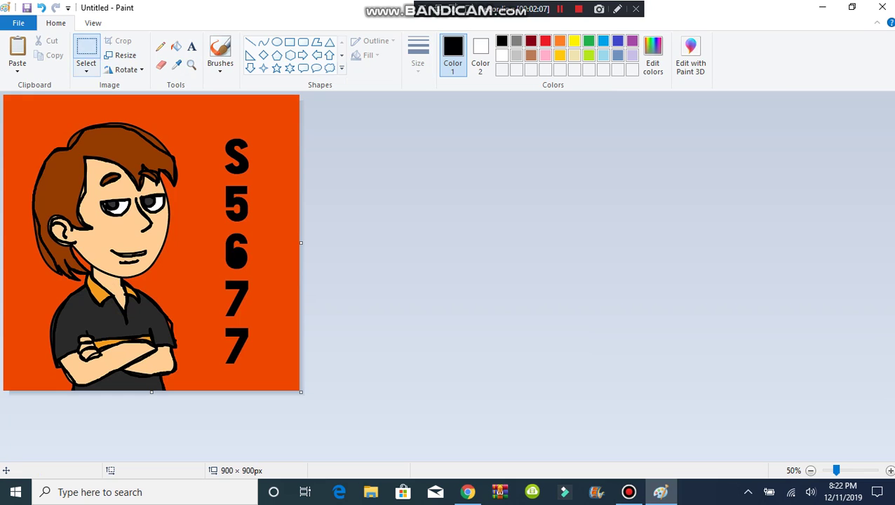
{"action": "left_click", "coordinate": [86, 70]}
{"action": "left_click", "coordinate": [36, 146]}
{"action": "right_click", "coordinate": [64, 145]}
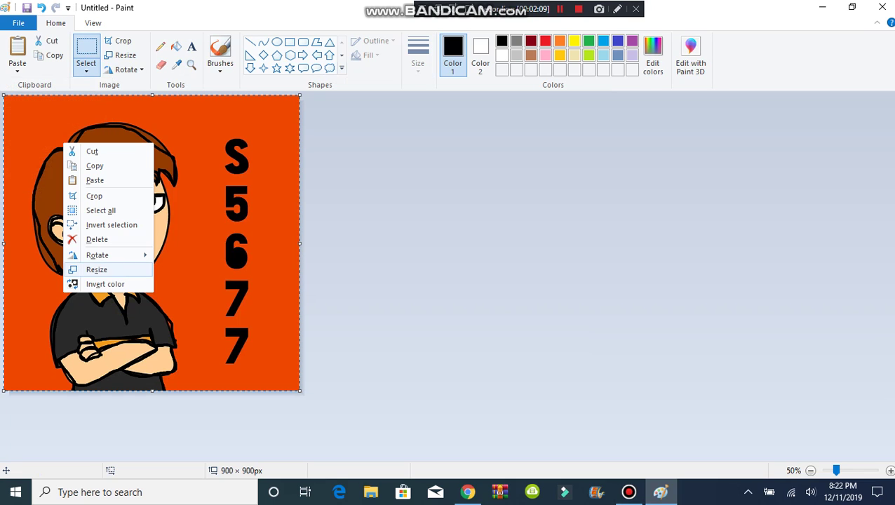
{"action": "left_click", "coordinate": [106, 284]}
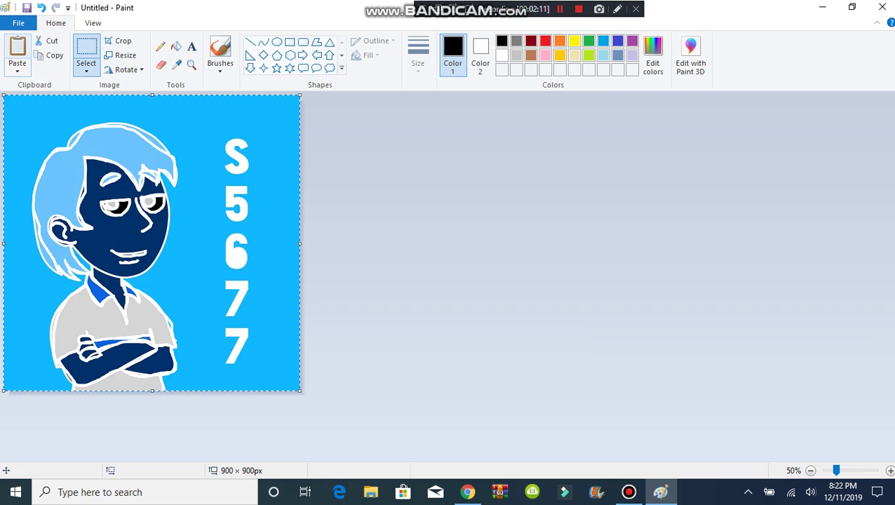
- Convert the picture to black and white in the image properties
{"action": "left_click", "coordinate": [19, 23]}
{"action": "left_click", "coordinate": [48, 281]}
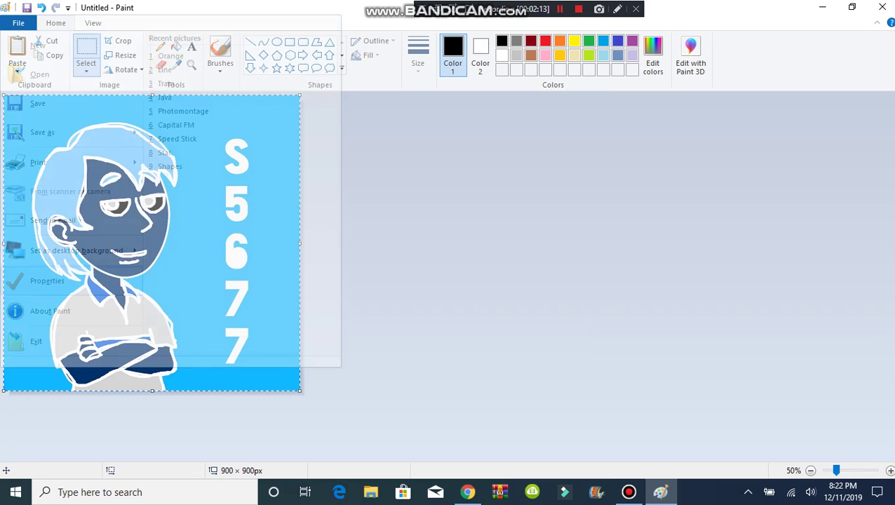
{"action": "left_click", "coordinate": [479, 239]}
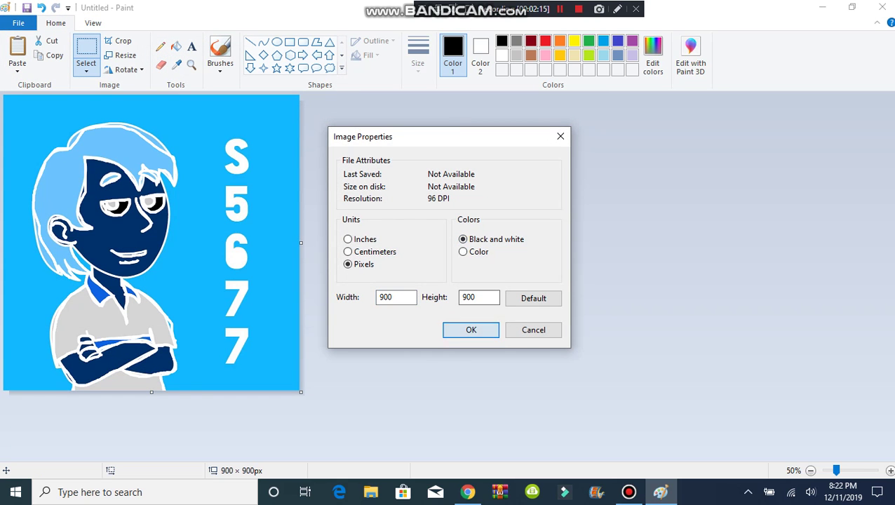
{"action": "key", "text": "Return"}
{"action": "key", "text": "Return"}
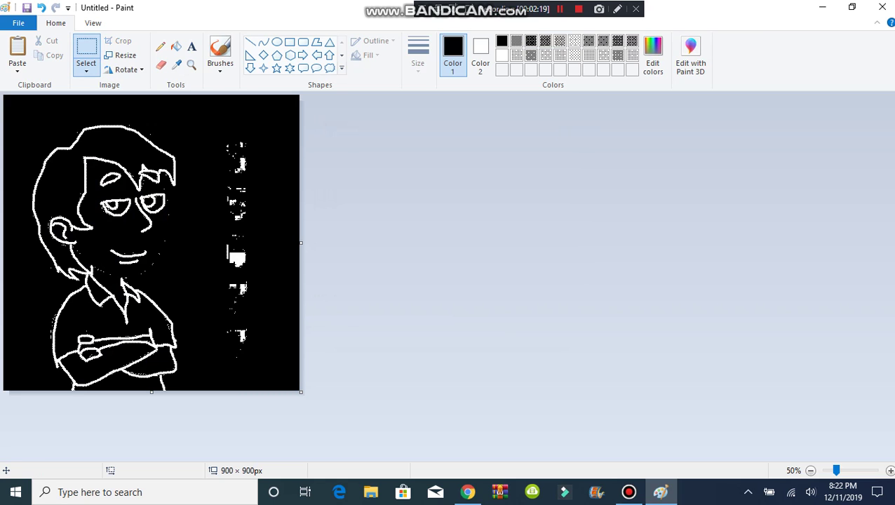
- Switch the image properties back to color mode
{"action": "left_click", "coordinate": [18, 23]}
{"action": "left_click", "coordinate": [46, 281]}
{"action": "left_click", "coordinate": [477, 252]}
{"action": "left_click", "coordinate": [471, 329]}
- Select the whole black-and-white picture and invert it to get black lines on white
{"action": "left_click", "coordinate": [87, 68]}
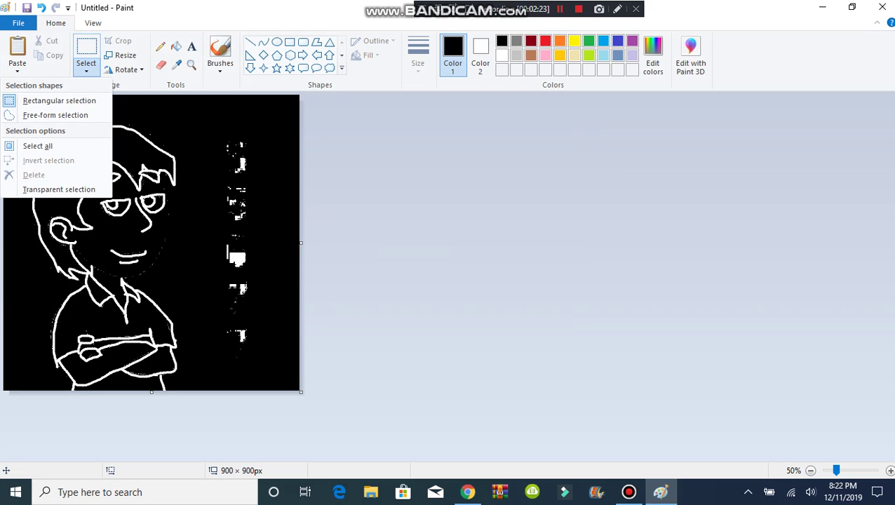
{"action": "left_click", "coordinate": [38, 146]}
{"action": "right_click", "coordinate": [83, 142]}
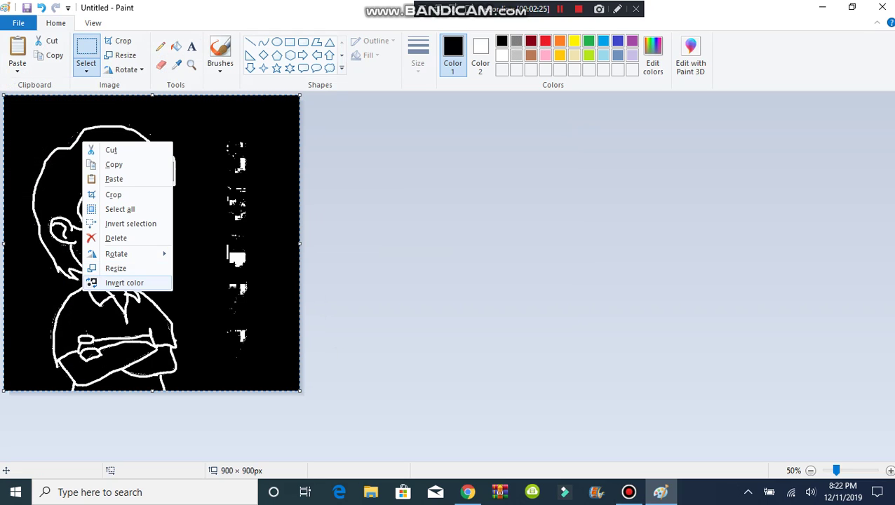
{"action": "key", "text": "Return"}
{"action": "left_click", "coordinate": [365, 229]}
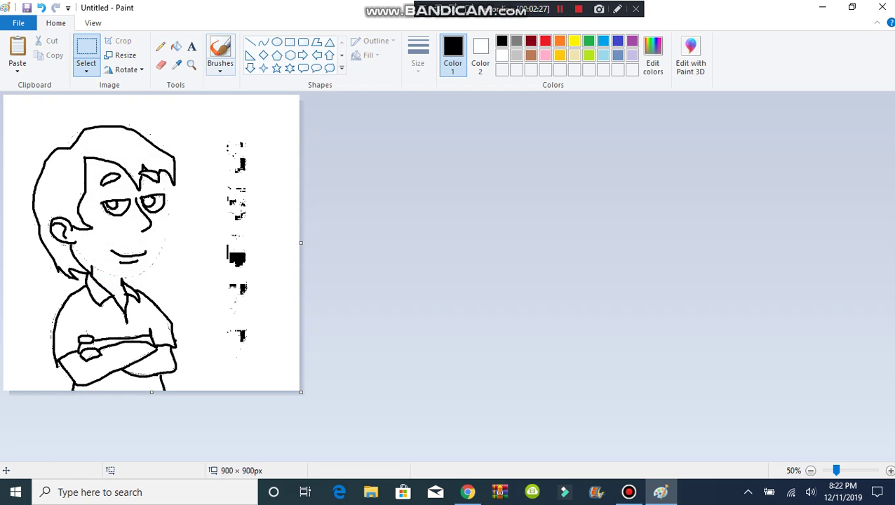
- Draw the missing face outline from the fringe around the chin to the ear with a thicker black brush
{"action": "left_click", "coordinate": [220, 51]}
{"action": "mouse_move", "coordinate": [175, 182]}
{"action": "left_mouse_down"}
{"action": "mouse_move", "coordinate": [165, 252]}
{"action": "mouse_move", "coordinate": [130, 271]}
{"action": "left_mouse_up"}
{"action": "key", "text": "ctrl+z"}
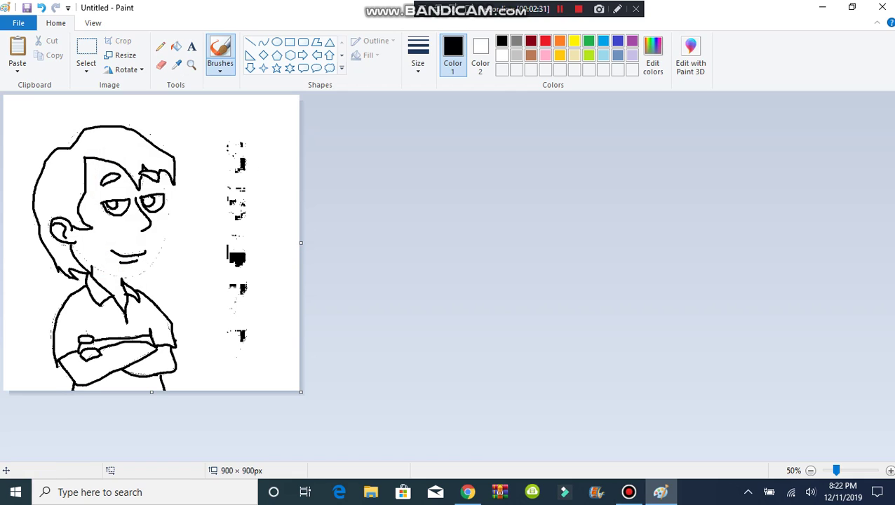
{"action": "left_click", "coordinate": [417, 56]}
{"action": "left_click", "coordinate": [389, 117]}
{"action": "mouse_move", "coordinate": [174, 179]}
{"action": "left_mouse_down"}
{"action": "mouse_move", "coordinate": [147, 271]}
{"action": "mouse_move", "coordinate": [96, 275]}
{"action": "mouse_move", "coordinate": [72, 244]}
{"action": "left_mouse_up"}
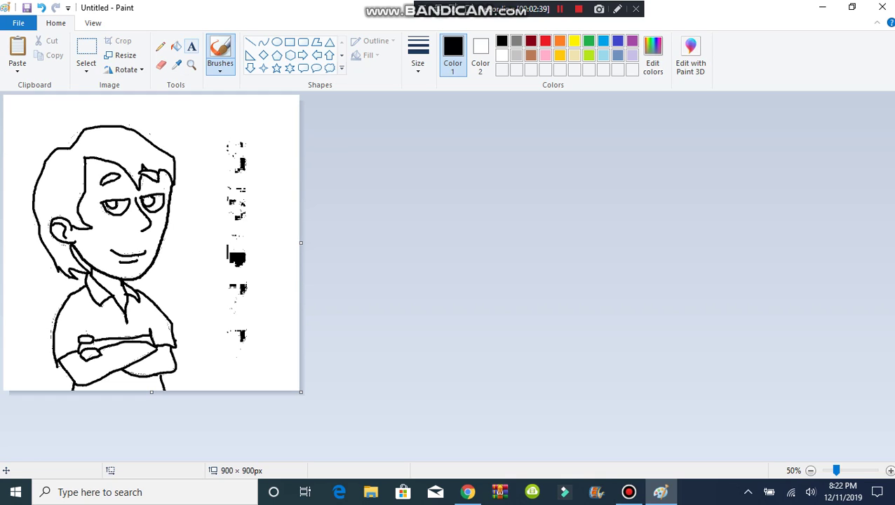
- Mix a custom darker orange and fill the character's hair with it
{"action": "left_click", "coordinate": [191, 64]}
{"action": "left_click", "coordinate": [52, 124]}
{"action": "left_click_drag", "start_coordinate": [890, 211], "coordinate": [889, 343]}
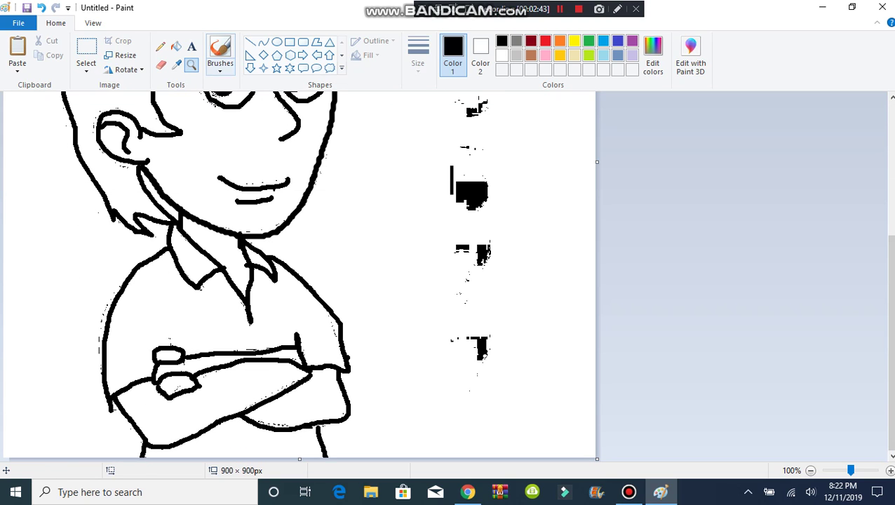
{"action": "left_click", "coordinate": [219, 51]}
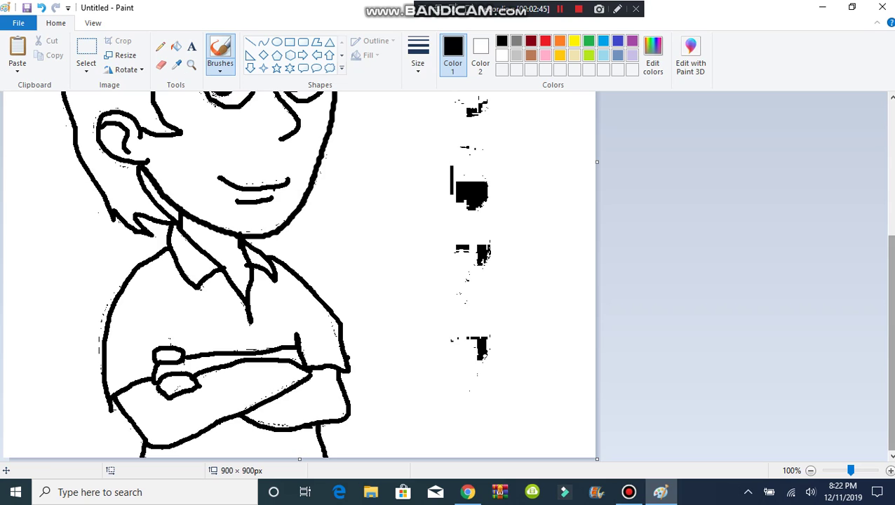
{"action": "left_click_drag", "start_coordinate": [889, 342], "coordinate": [889, 211]}
{"action": "left_click", "coordinate": [418, 56]}
{"action": "left_click", "coordinate": [376, 114]}
{"action": "left_click", "coordinate": [176, 46]}
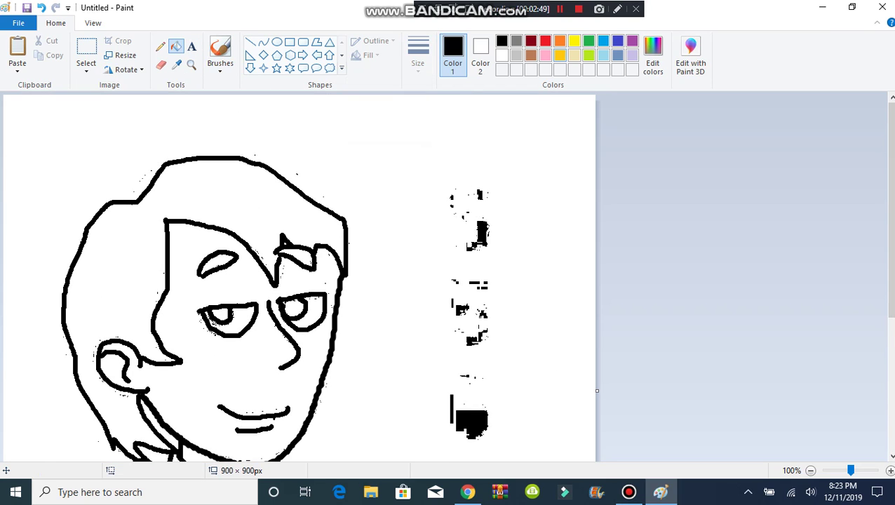
{"action": "left_click", "coordinate": [560, 40]}
{"action": "left_click", "coordinate": [653, 55]}
{"action": "left_click_drag", "start_coordinate": [590, 206], "coordinate": [590, 222]}
{"action": "left_click", "coordinate": [328, 334]}
{"action": "left_click", "coordinate": [81, 344]}
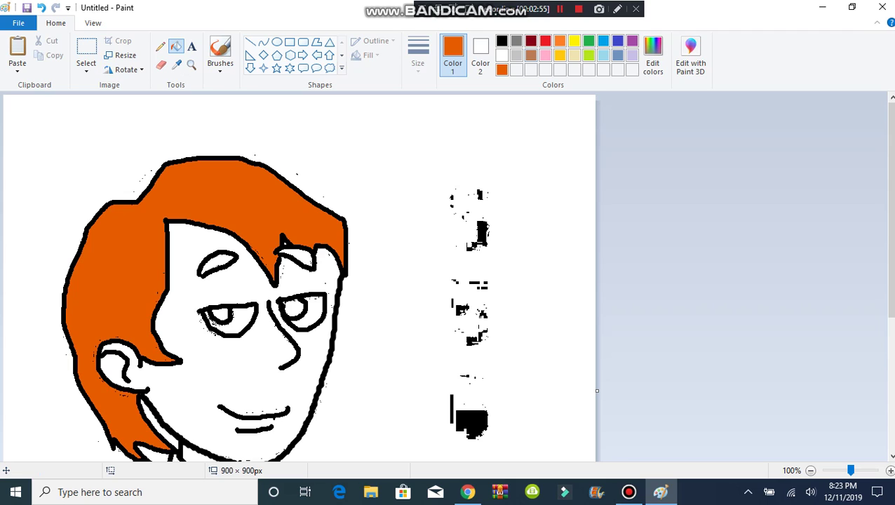
- Fill the pupils of both eyes with gray
{"action": "left_click", "coordinate": [219, 314]}
{"action": "left_click", "coordinate": [289, 311]}
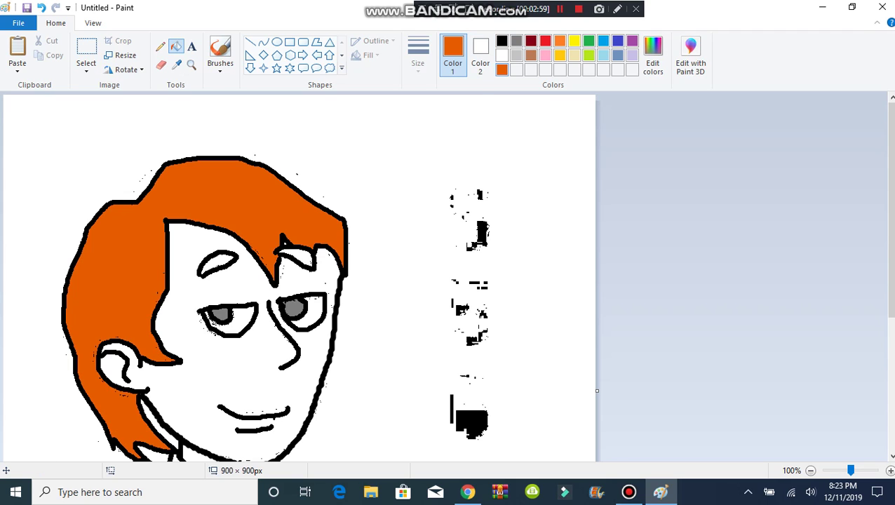
- Mix a custom brownish orange with red 174, green 70, blue 0 and fill both eyebrows with it
{"action": "left_click", "coordinate": [653, 52]}
{"action": "left_click", "coordinate": [583, 235]}
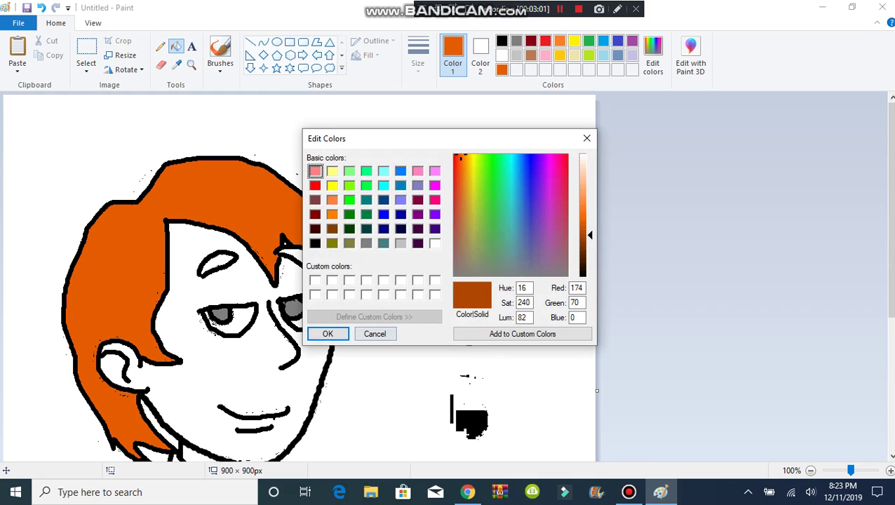
{"action": "left_click", "coordinate": [328, 334]}
{"action": "left_click", "coordinate": [296, 258]}
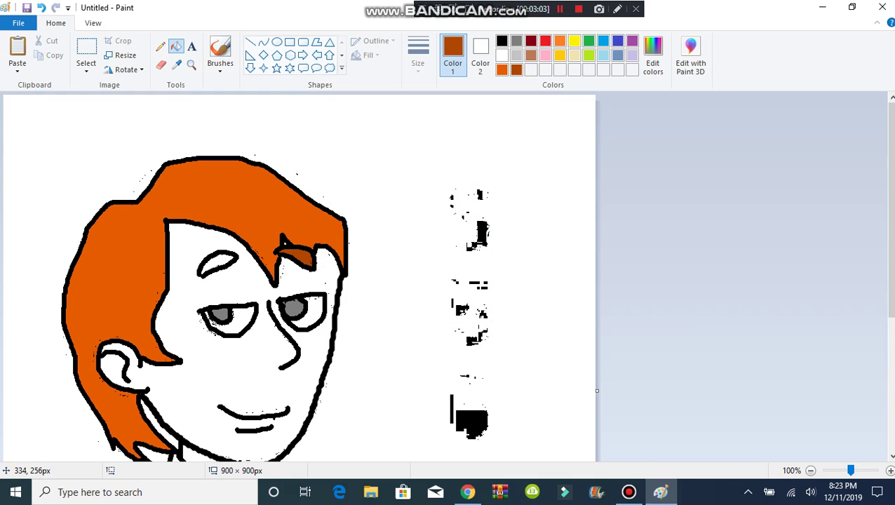
{"action": "left_click", "coordinate": [221, 265]}
- Mix a custom peach skin tone with red 255, green 217, blue 179 and fill the face with it
{"action": "left_click", "coordinate": [559, 41]}
{"action": "left_click", "coordinate": [653, 53]}
{"action": "left_click", "coordinate": [583, 178]}
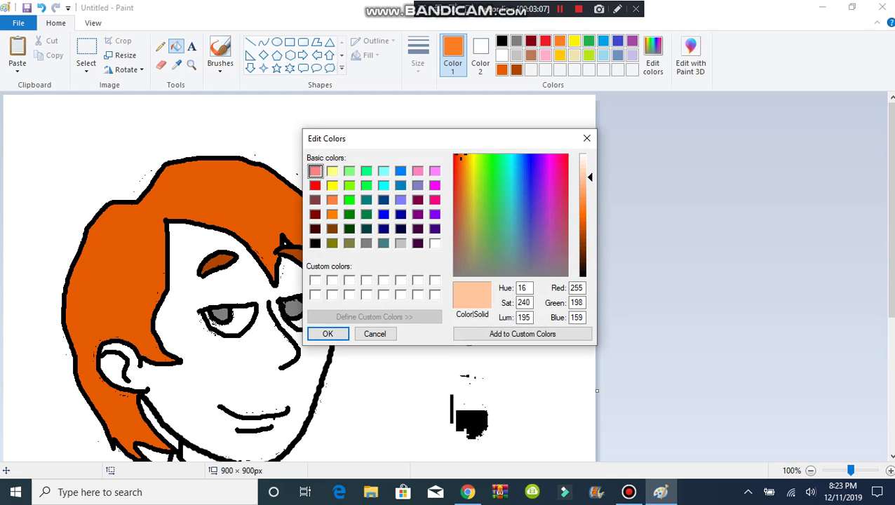
{"action": "left_click", "coordinate": [332, 214]}
{"action": "left_click", "coordinate": [583, 173]}
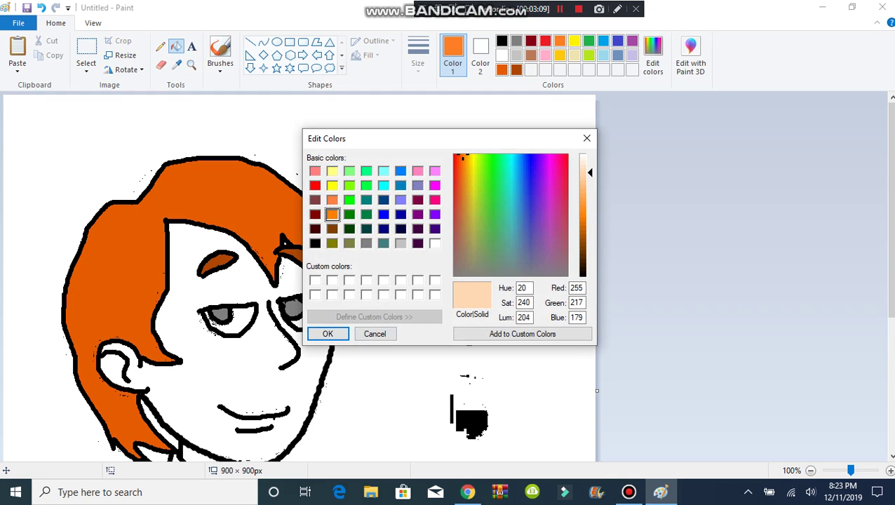
{"action": "left_click", "coordinate": [327, 334]}
{"action": "left_click", "coordinate": [319, 370]}
{"action": "left_click_drag", "start_coordinate": [889, 267], "coordinate": [890, 401]}
- Switch to YouTube in Chrome, start playing "InfiNoise - Sunlight (Feat. Nilka) [NCS Release]" and return to Paint
{"action": "left_click", "coordinate": [469, 493]}
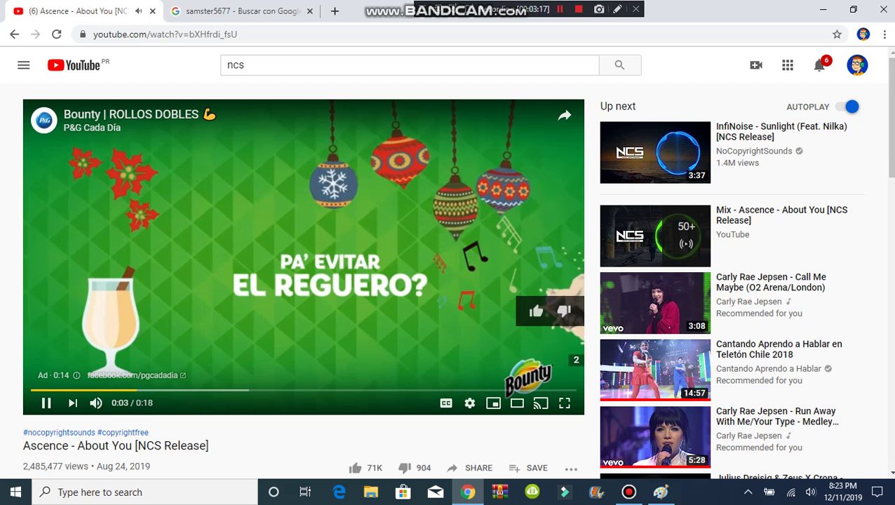
{"action": "key", "text": "space"}
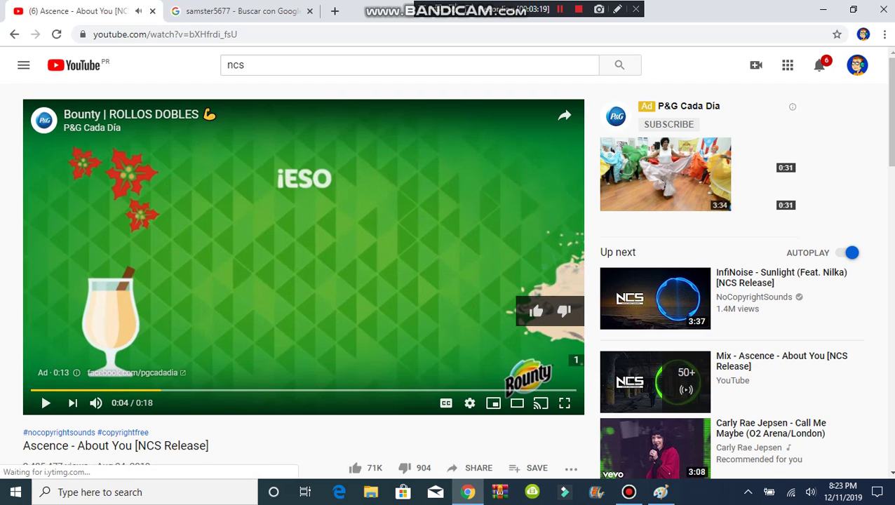
{"action": "left_click", "coordinate": [699, 279]}
{"action": "left_click", "coordinate": [655, 299]}
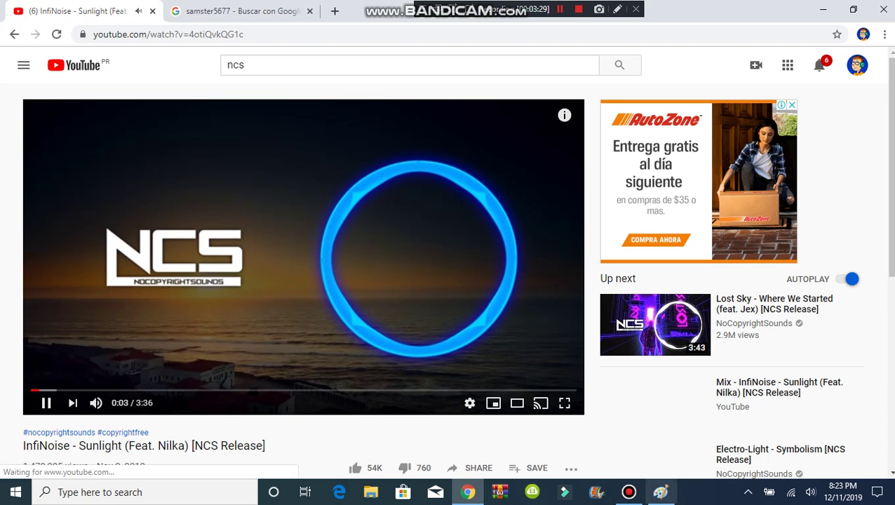
{"action": "left_click", "coordinate": [660, 491]}
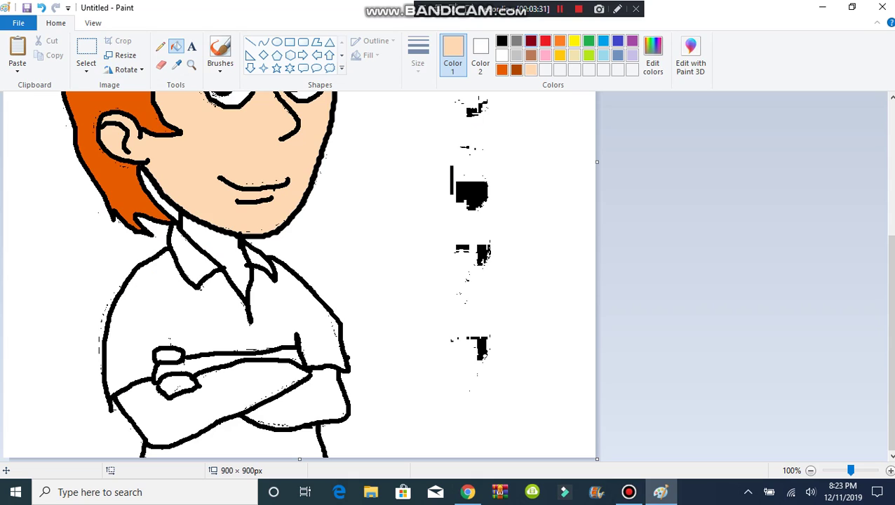
- Mix a custom dark gray with red, green and blue at 49 and fill the upper and lower shirt areas
{"action": "left_click", "coordinate": [516, 41]}
{"action": "left_click", "coordinate": [245, 341]}
{"action": "left_click", "coordinate": [243, 438]}
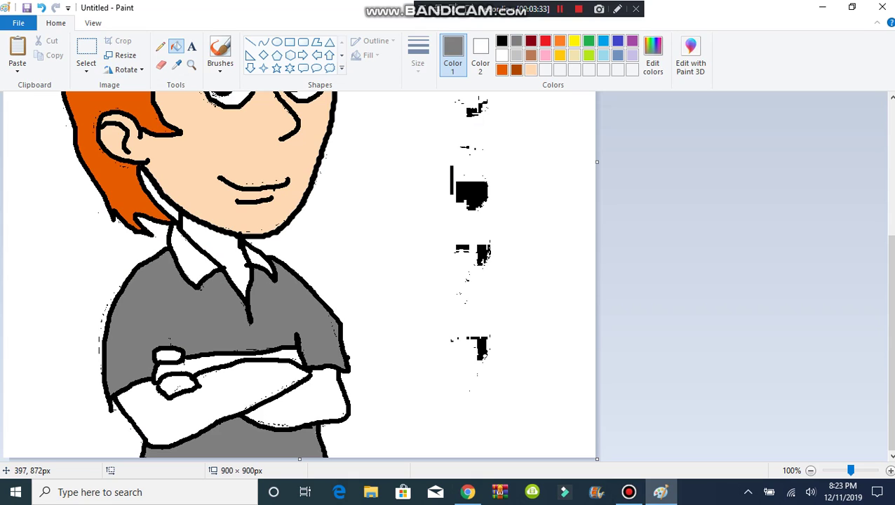
{"action": "left_click", "coordinate": [652, 56]}
{"action": "left_click", "coordinate": [583, 253]}
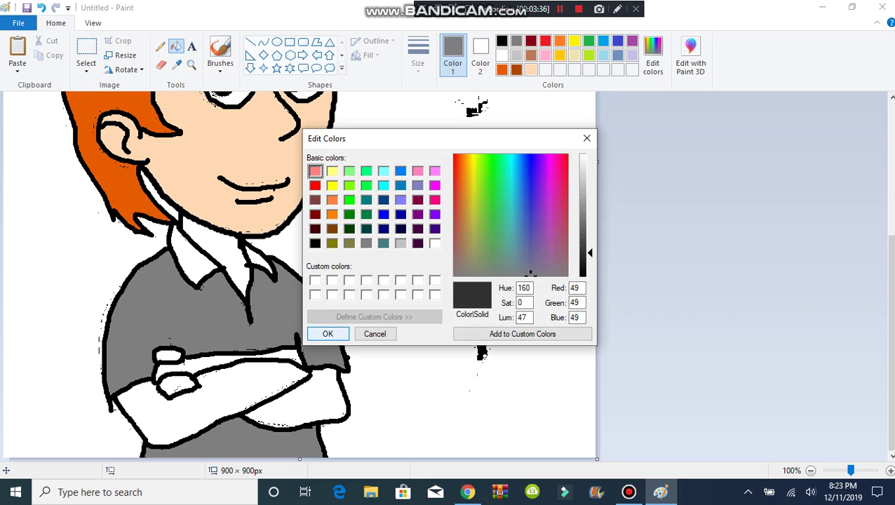
{"action": "left_click", "coordinate": [328, 334]}
{"action": "left_click", "coordinate": [272, 301]}
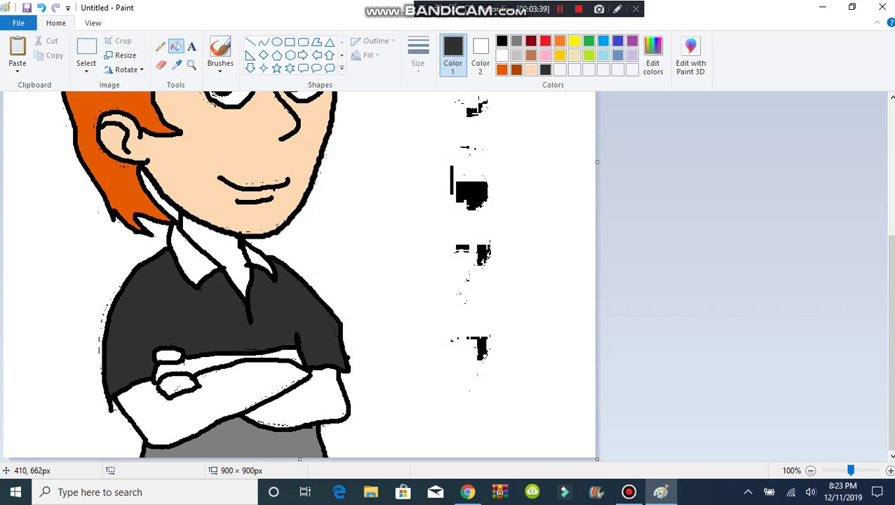
{"action": "left_click", "coordinate": [291, 425]}
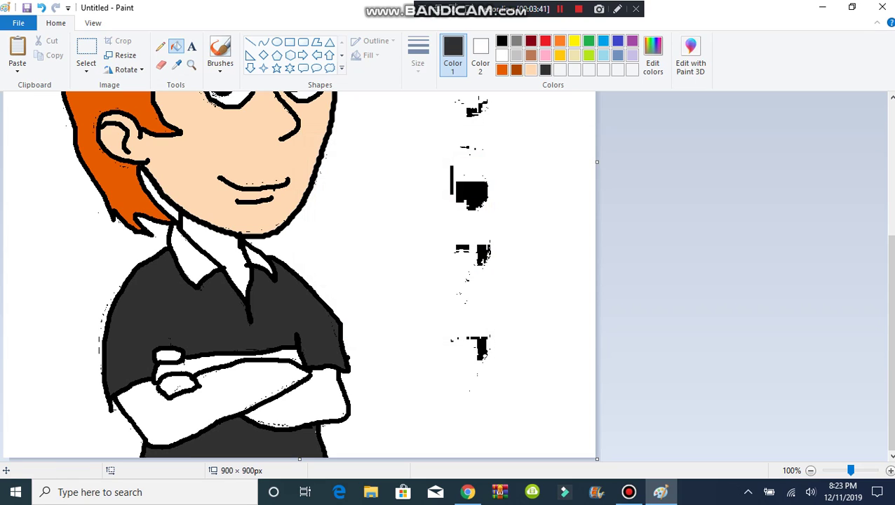
- Fill the front forearm and the fingers of the hand with the custom peach skin tone
{"action": "left_click", "coordinate": [531, 70]}
{"action": "left_click", "coordinate": [225, 396]}
{"action": "left_click", "coordinate": [175, 384]}
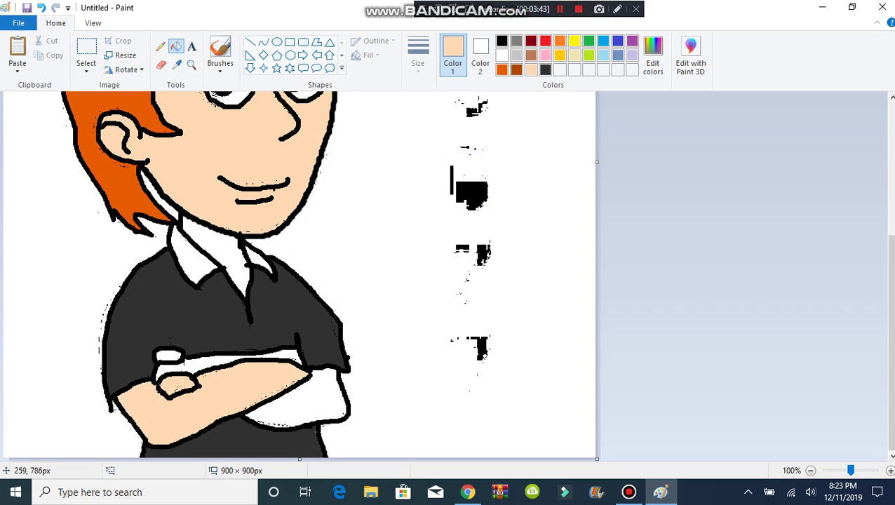
- Close the gap in the hand outline with a black brush line and fill the enclosed area with the peach skin tone
{"action": "left_click", "coordinate": [220, 53]}
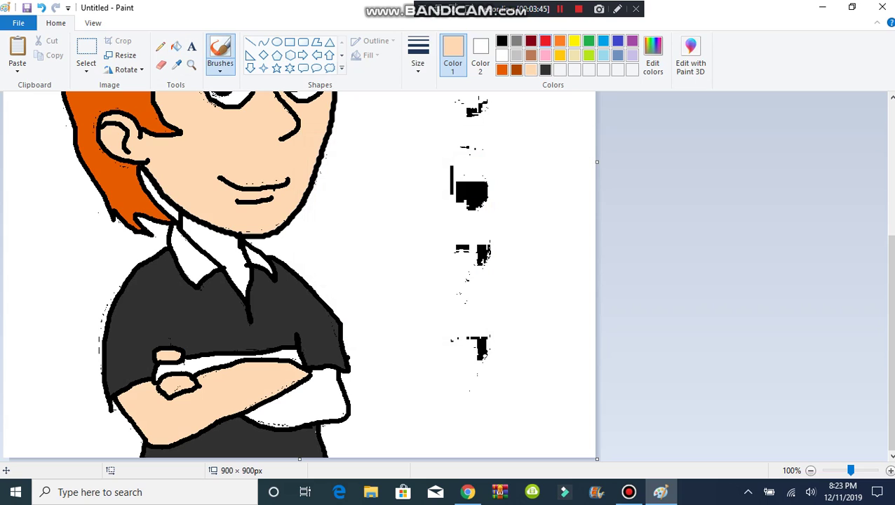
{"action": "left_click", "coordinate": [502, 41]}
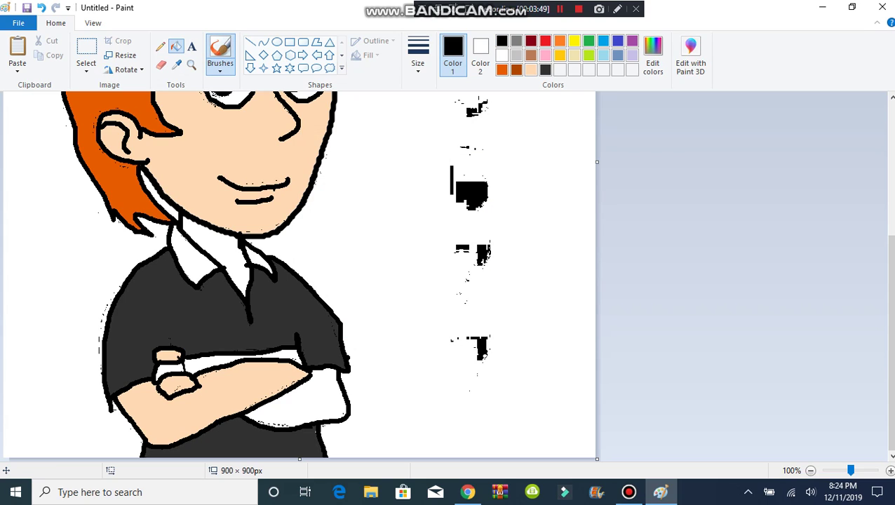
{"action": "left_click", "coordinate": [176, 46]}
{"action": "left_click", "coordinate": [532, 69]}
{"action": "left_click", "coordinate": [158, 370]}
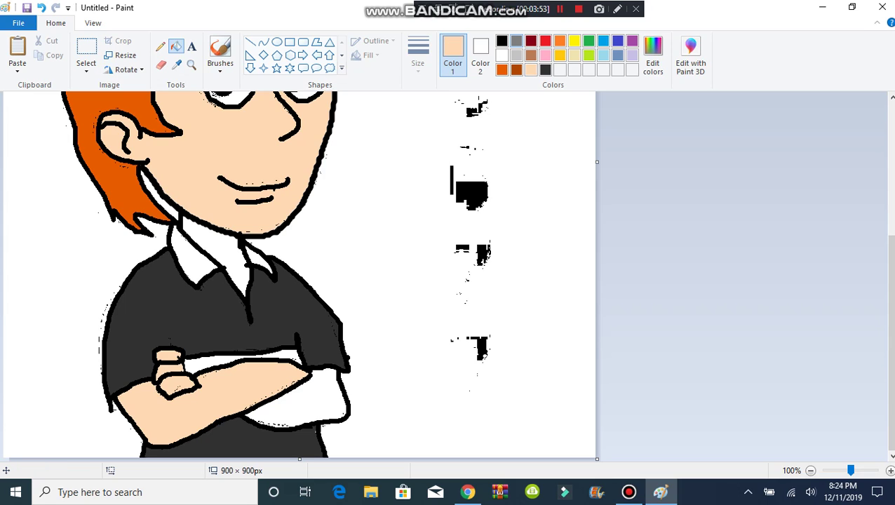
{"action": "left_click", "coordinate": [372, 492]}
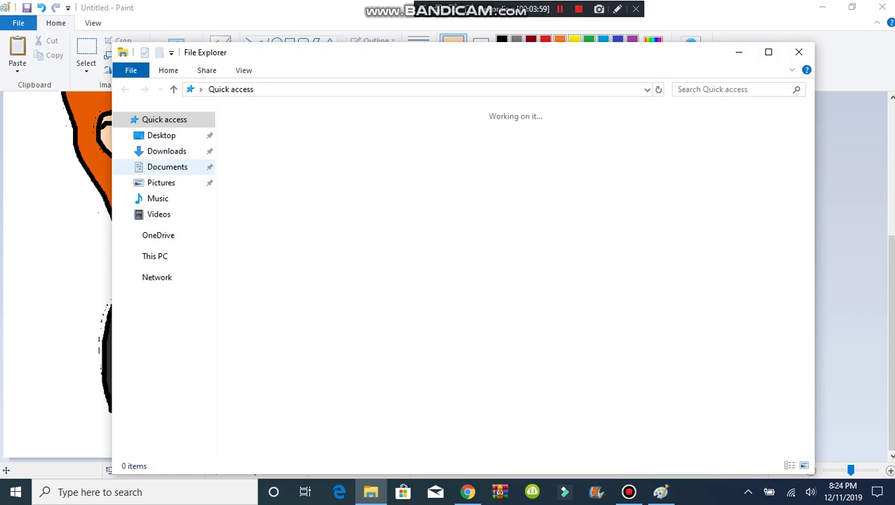
{"action": "left_click", "coordinate": [162, 184]}
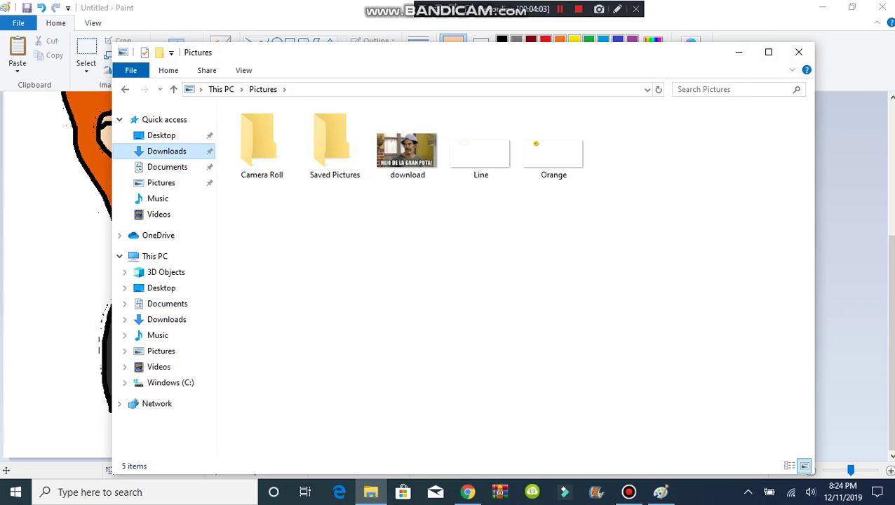
{"action": "left_click", "coordinate": [167, 151]}
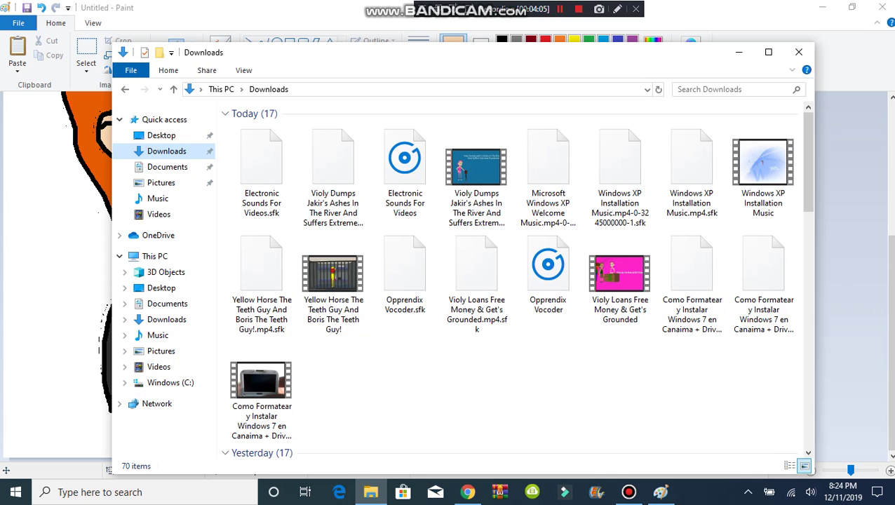
{"action": "scroll", "coordinate": [516, 281], "scroll_direction": "down", "scroll_amount": 3}
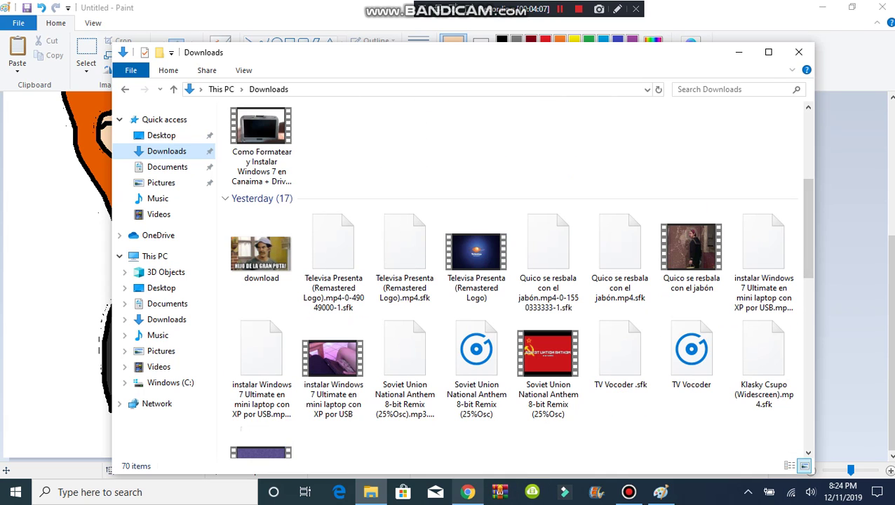
{"action": "left_click", "coordinate": [468, 492]}
{"action": "left_click", "coordinate": [237, 12]}
{"action": "key", "text": "alt+Tab"}
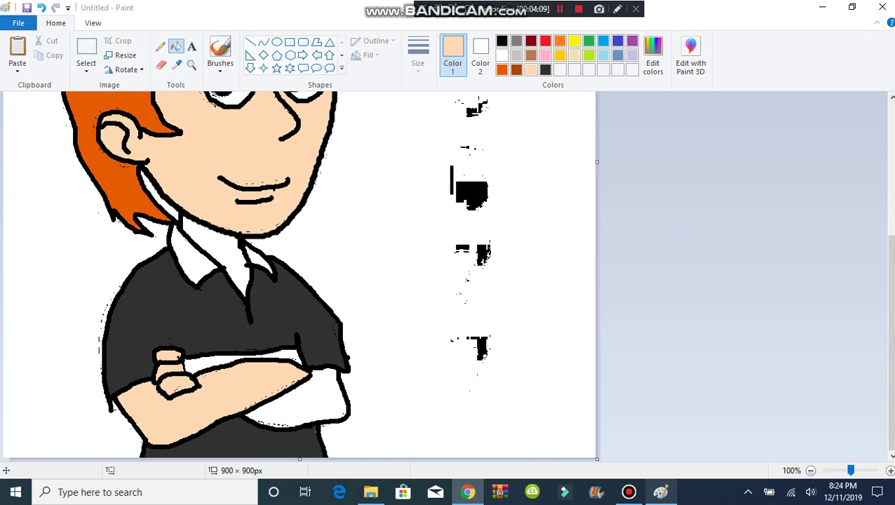
- Fill the shirt's chest stripe and both collar flaps with the standard orange, checking against the reference image
{"action": "left_click", "coordinate": [560, 41]}
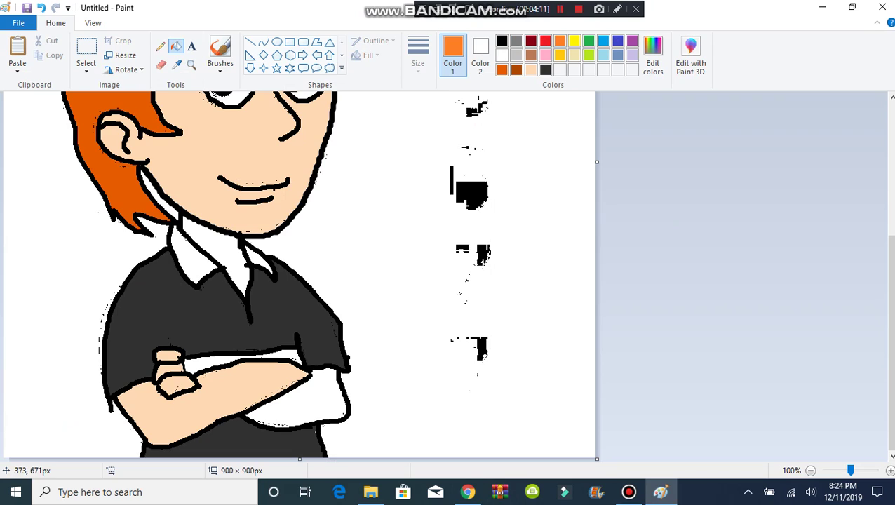
{"action": "left_click", "coordinate": [226, 357]}
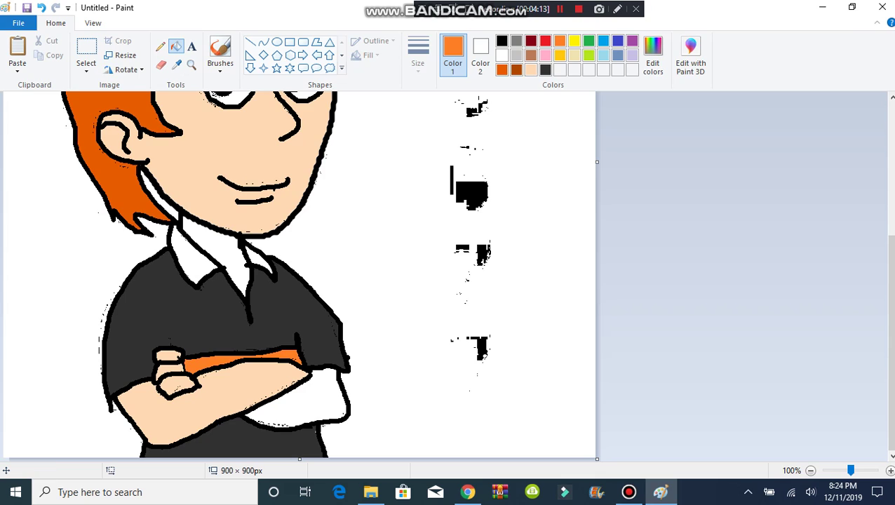
{"action": "key", "text": "alt+Tab"}
{"action": "key", "text": "alt+Tab"}
{"action": "left_click", "coordinate": [200, 236]}
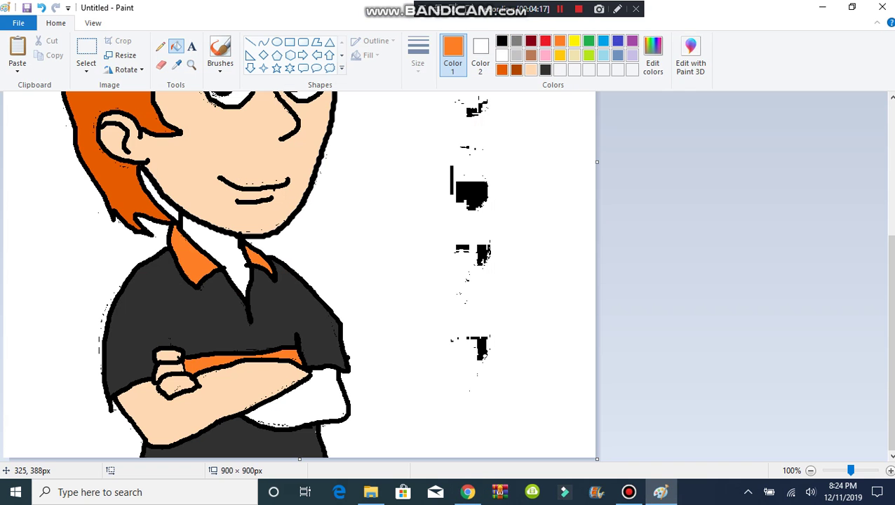
- Fill the neck and the remaining forearm with the custom peach skin tone
{"action": "left_click", "coordinate": [176, 63]}
{"action": "left_click", "coordinate": [207, 167]}
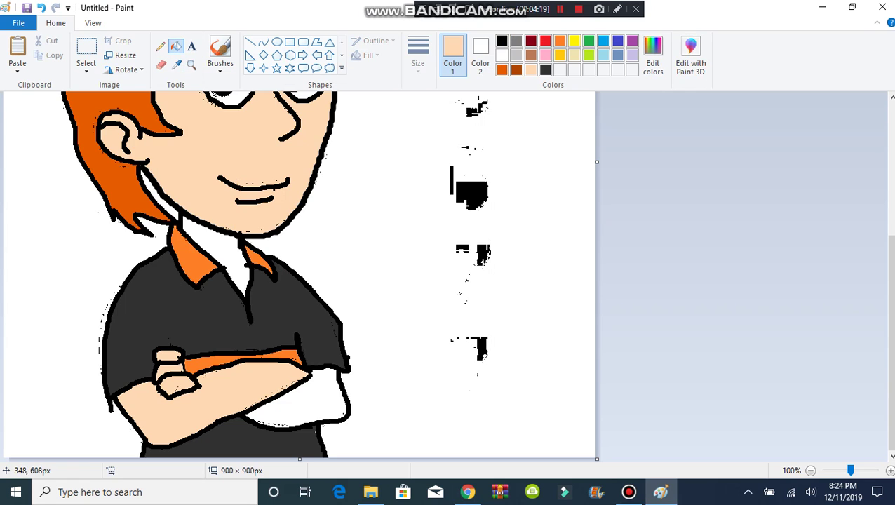
{"action": "left_click", "coordinate": [233, 264]}
{"action": "left_click", "coordinate": [294, 393]}
{"action": "mouse_move", "coordinate": [889, 365]}
{"action": "left_mouse_down"}
{"action": "mouse_move", "coordinate": [890, 237]}
{"action": "mouse_move", "coordinate": [890, 365]}
{"action": "left_mouse_up"}
- Select the stray black marks beside the character and delete them
{"action": "left_click", "coordinate": [86, 49]}
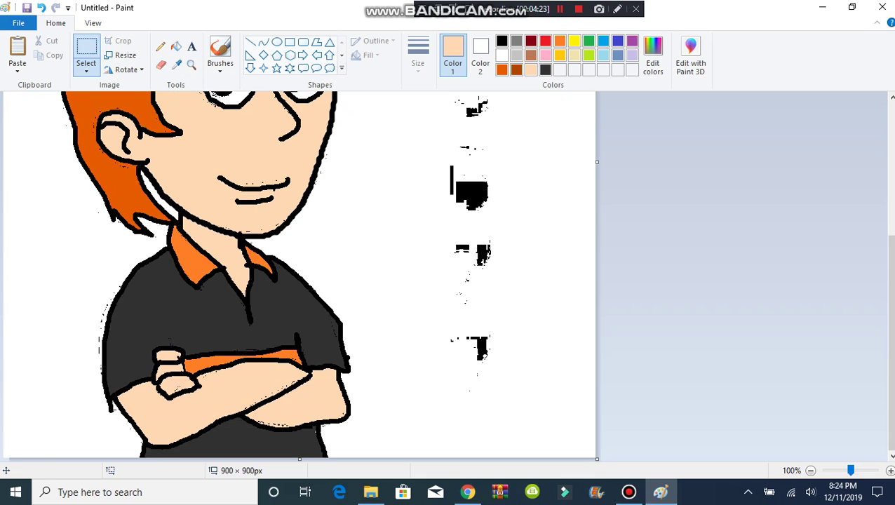
{"action": "left_click_drag", "start_coordinate": [416, 395], "coordinate": [501, 11]}
{"action": "left_click_drag", "start_coordinate": [891, 344], "coordinate": [891, 207]}
{"action": "right_click", "coordinate": [391, 199]}
{"action": "left_click", "coordinate": [424, 295]}
{"action": "left_click_drag", "start_coordinate": [410, 154], "coordinate": [523, 274]}
{"action": "key", "text": "Delete"}
{"action": "mouse_move", "coordinate": [891, 214]}
{"action": "left_mouse_down"}
{"action": "mouse_move", "coordinate": [890, 321]}
{"action": "mouse_move", "coordinate": [890, 207]}
{"action": "left_mouse_up"}
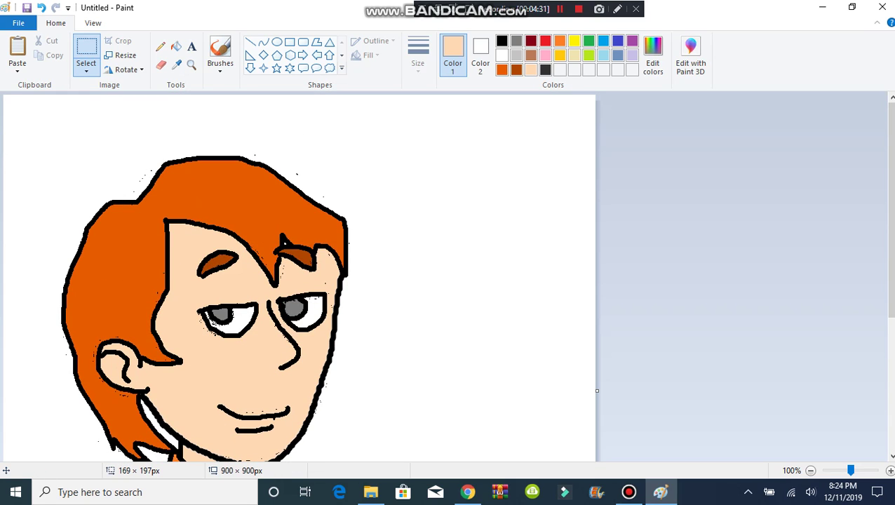
{"action": "left_click", "coordinate": [191, 65]}
{"action": "right_click", "coordinate": [193, 193]}
{"action": "left_click", "coordinate": [191, 47]}
{"action": "left_click", "coordinate": [501, 41]}
{"action": "left_click_drag", "start_coordinate": [220, 160], "coordinate": [302, 200]}
{"action": "type", "text": "Samster"}
{"action": "type", "text": "677"}
{"action": "key", "text": "BackSpace"}
{"action": "key", "text": "BackSpace"}
{"action": "key", "text": "BackSpace"}
{"action": "type", "text": "6"}
{"action": "key", "text": "BackSpace"}
{"action": "type", "text": "5677"}
- Add a credit below the title reading "Created By", the creator's full name and "2019 AUTTP", and place the text
{"action": "key", "text": "Return"}
{"action": "type", "text": "Creda"}
{"action": "key", "text": "BackSpace"}
{"action": "key", "text": "BackSpace"}
{"action": "type", "text": "ated B"}
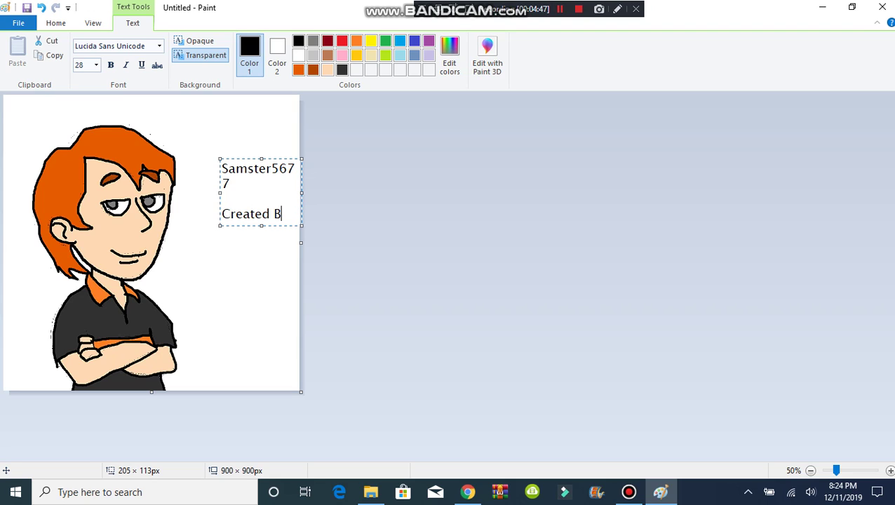
{"action": "type", "text": "y Ivan Torres 2019 A"}
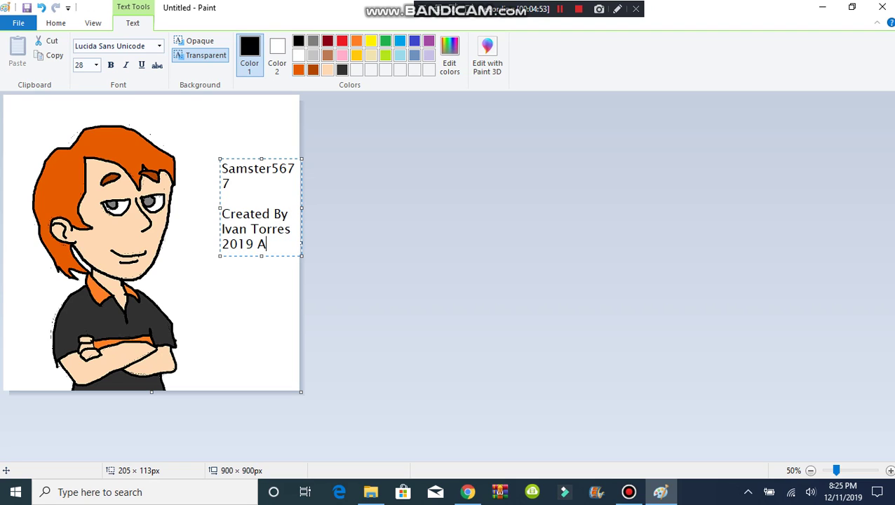
{"action": "type", "text": "UTTP"}
{"action": "left_click", "coordinate": [77, 123]}
- Save the picture as a PNG named Samster5677 in the Pictures folder
{"action": "left_click", "coordinate": [19, 22]}
{"action": "left_click", "coordinate": [37, 103]}
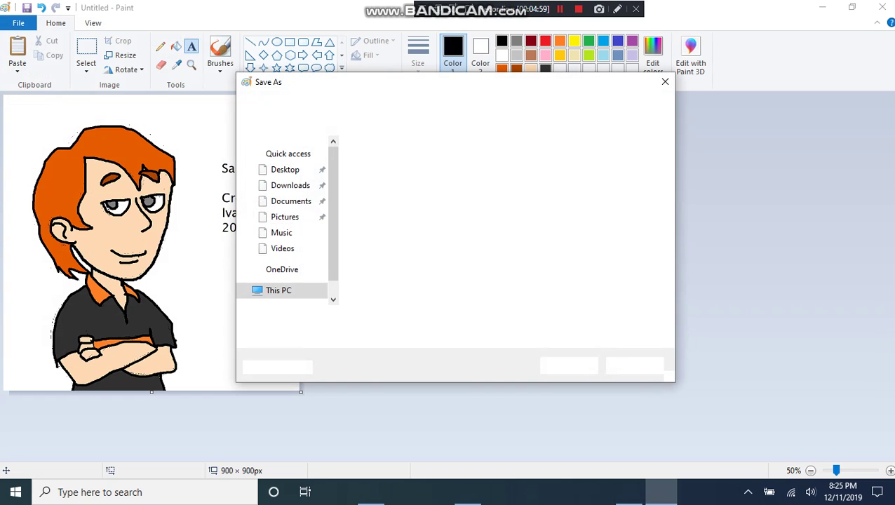
{"action": "type", "text": "S"}
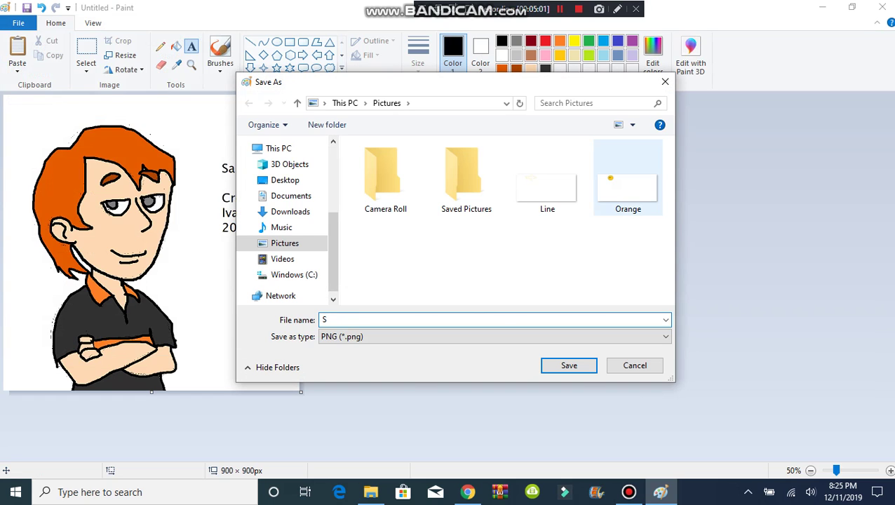
{"action": "type", "text": "amster5677"}
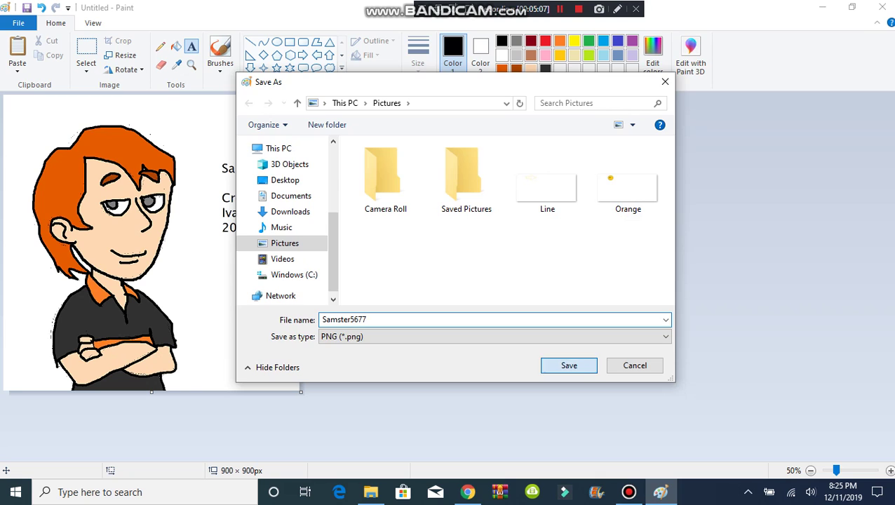
{"action": "key", "text": "Return"}
{"action": "left_click", "coordinate": [882, 7]}
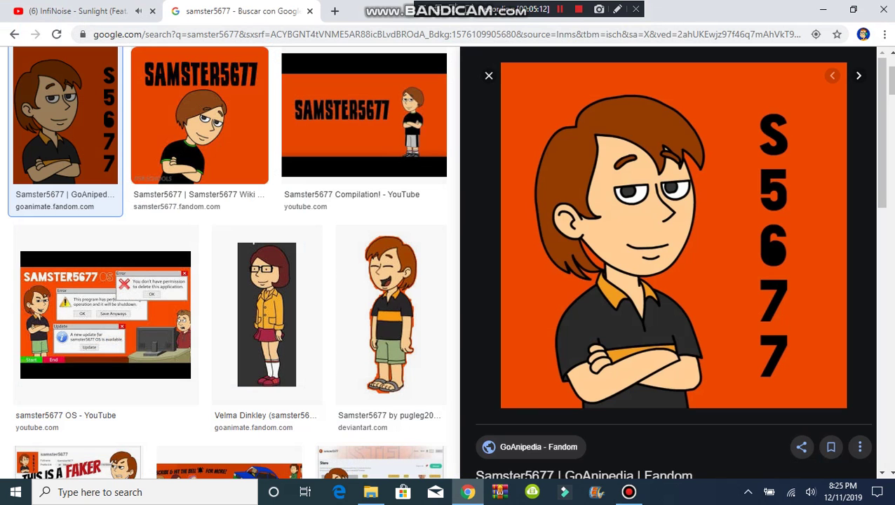
{"action": "left_click", "coordinate": [310, 12]}
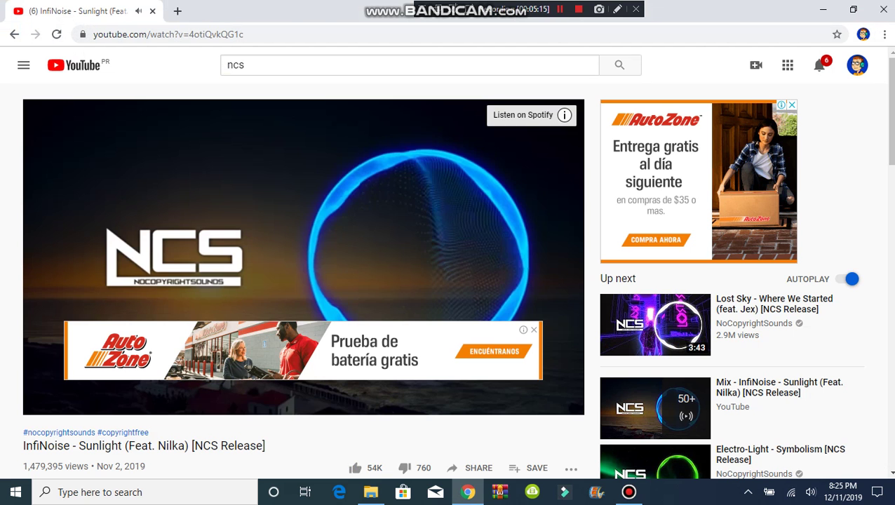
{"action": "left_click", "coordinate": [303, 257]}
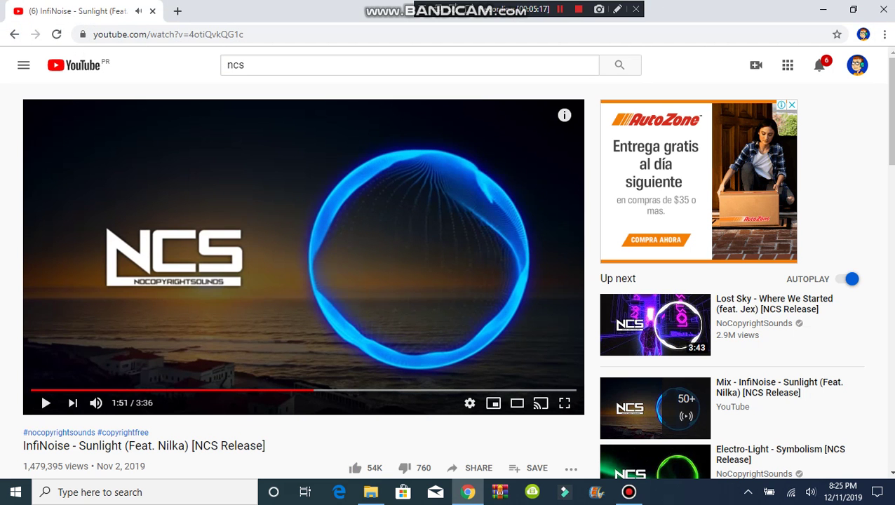